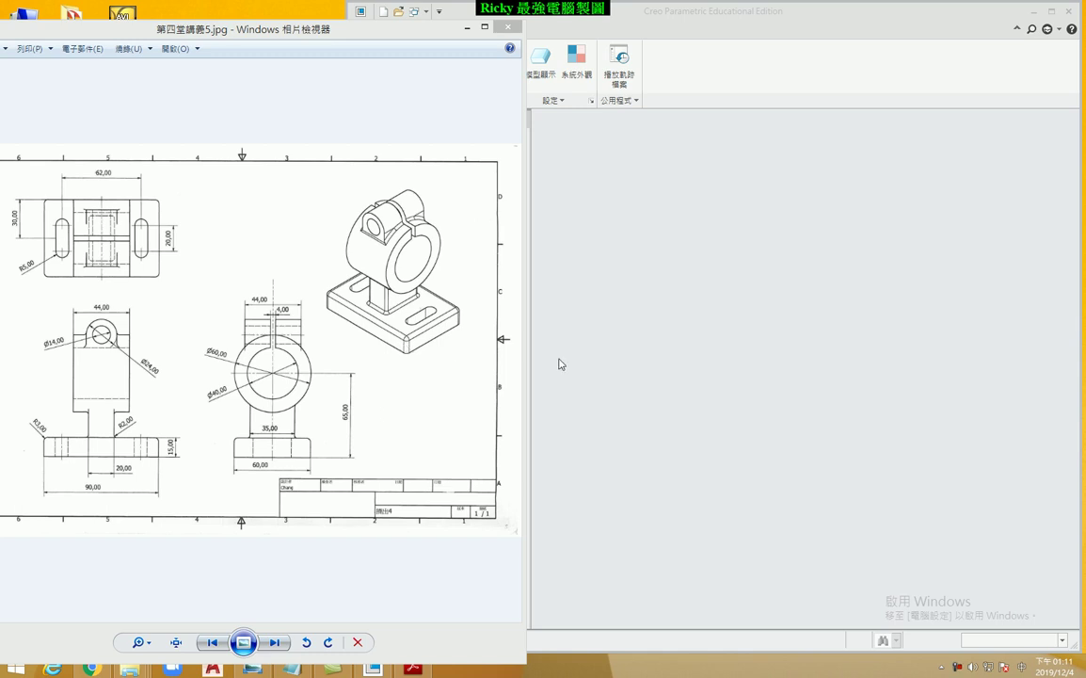
Step: Create a new part named 1204-4
{"action": "left_click", "coordinate": [626, 255]}
{"action": "left_click", "coordinate": [364, 64]}
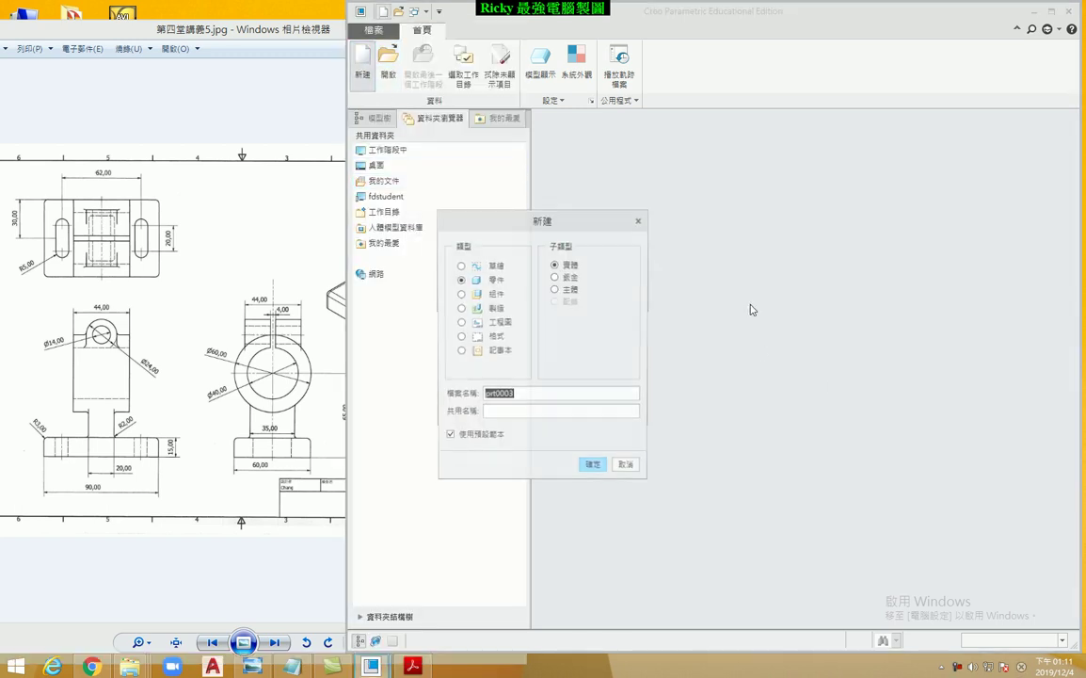
{"action": "type", "text": "1204-4"}
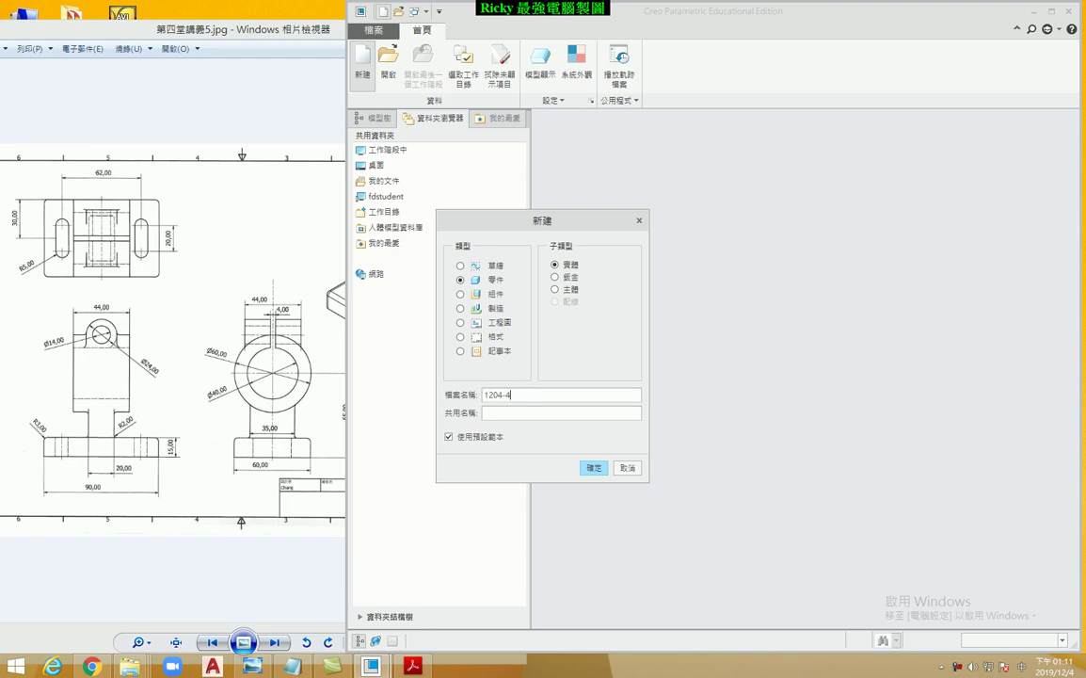
{"action": "key", "text": "Return"}
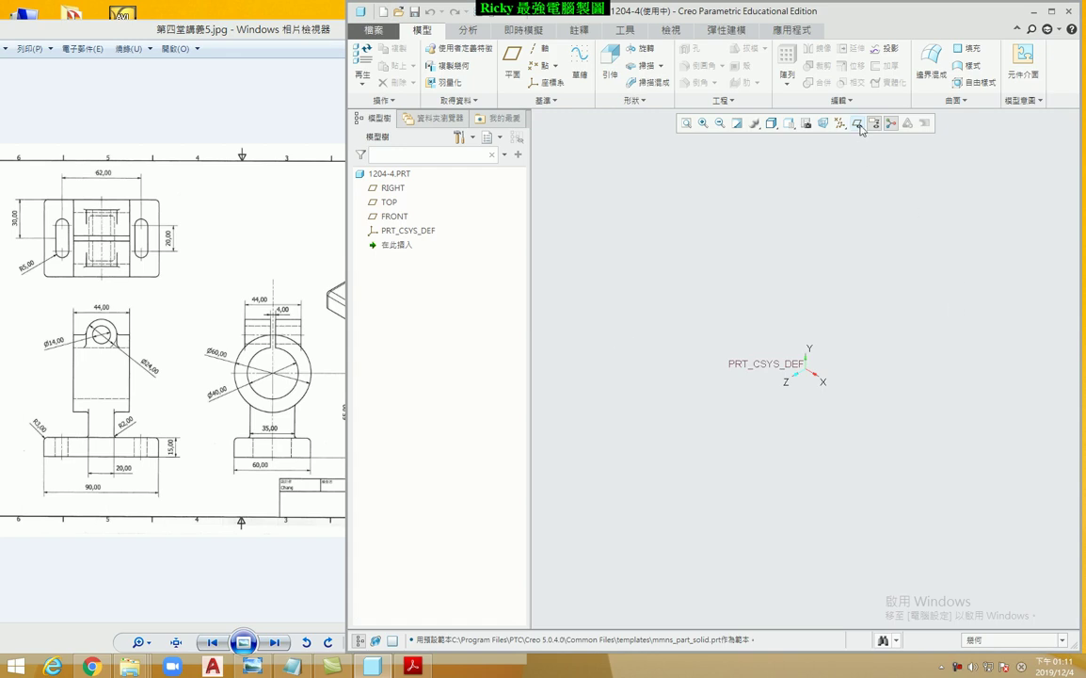
Step: Start a sketch on the TOP plane with datum planes hidden
{"action": "left_click", "coordinate": [856, 123]}
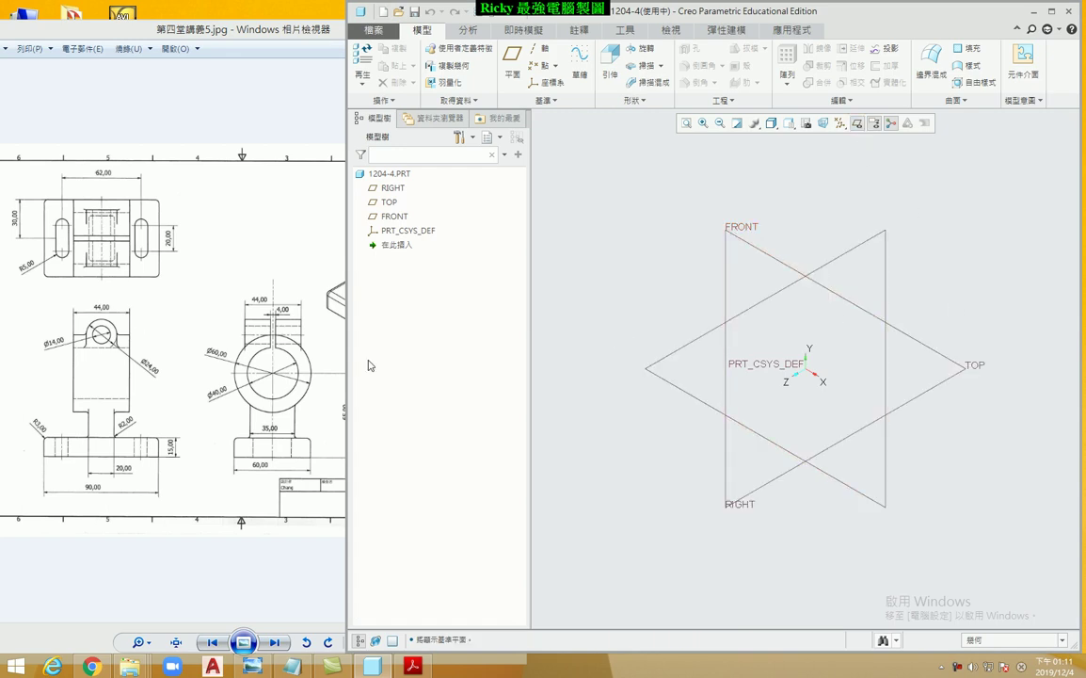
{"action": "left_click", "coordinate": [580, 58]}
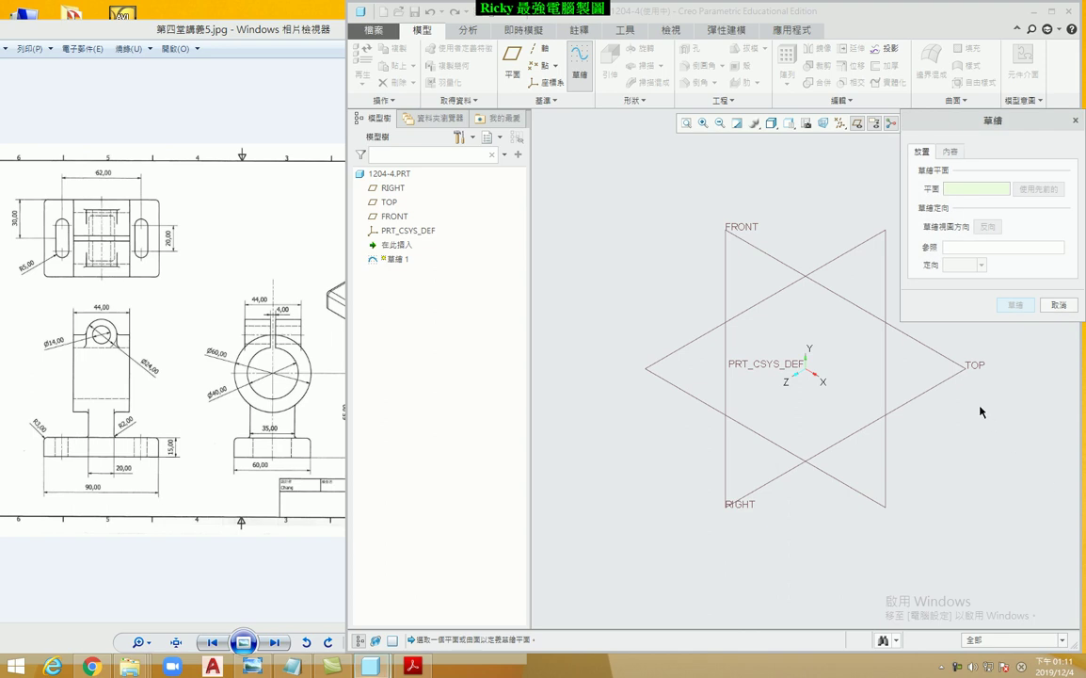
{"action": "left_click", "coordinate": [961, 367]}
{"action": "left_click", "coordinate": [1016, 305]}
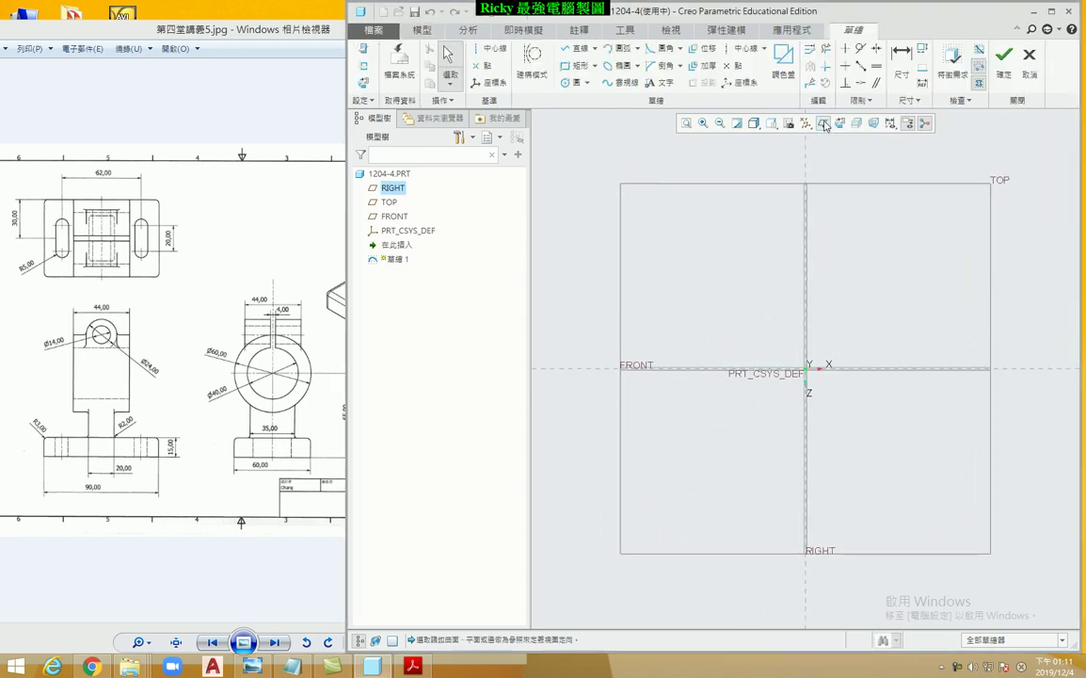
{"action": "left_click", "coordinate": [823, 124]}
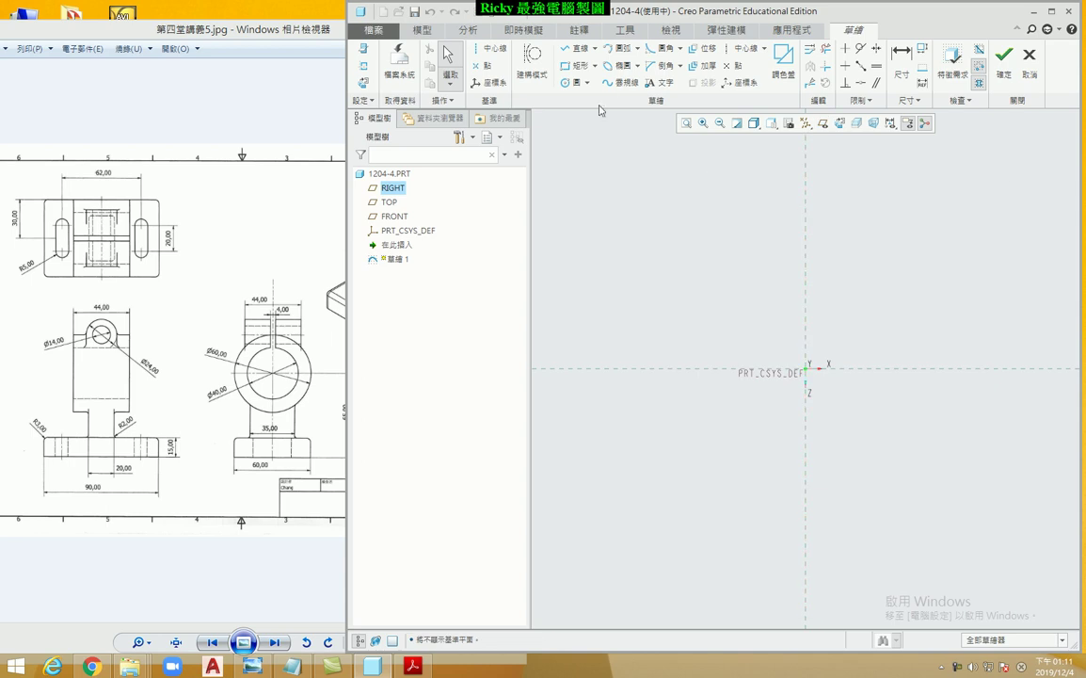
Step: Begin a centre rectangle anchored on the sketch origin
{"action": "left_click", "coordinate": [595, 67]}
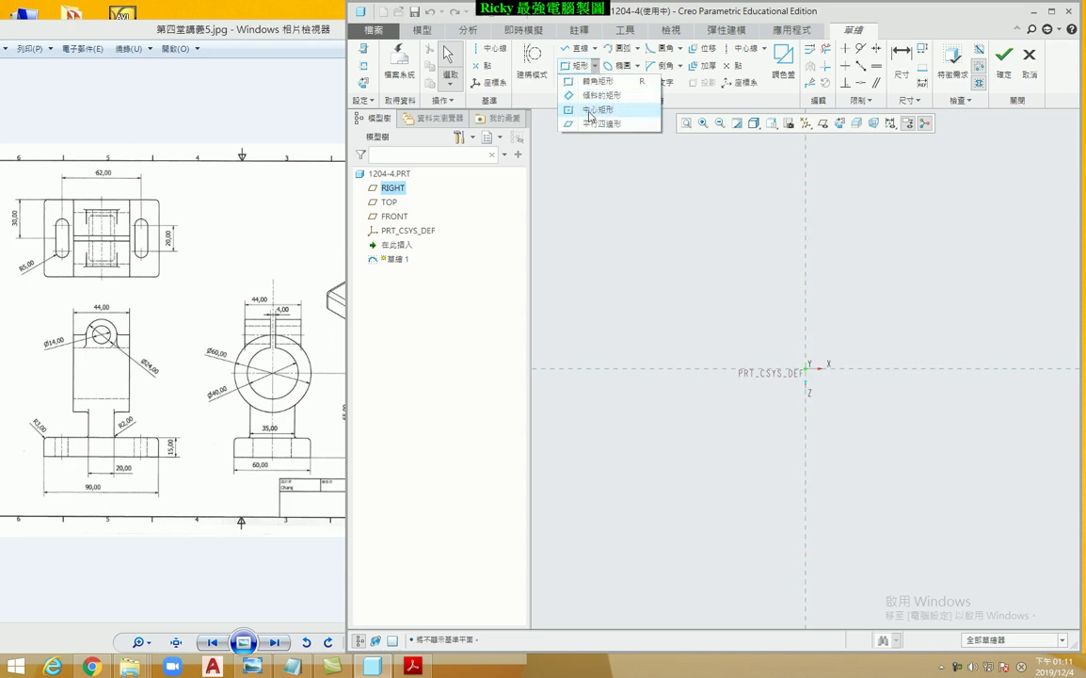
{"action": "left_click", "coordinate": [590, 111]}
{"action": "left_click", "coordinate": [808, 372]}
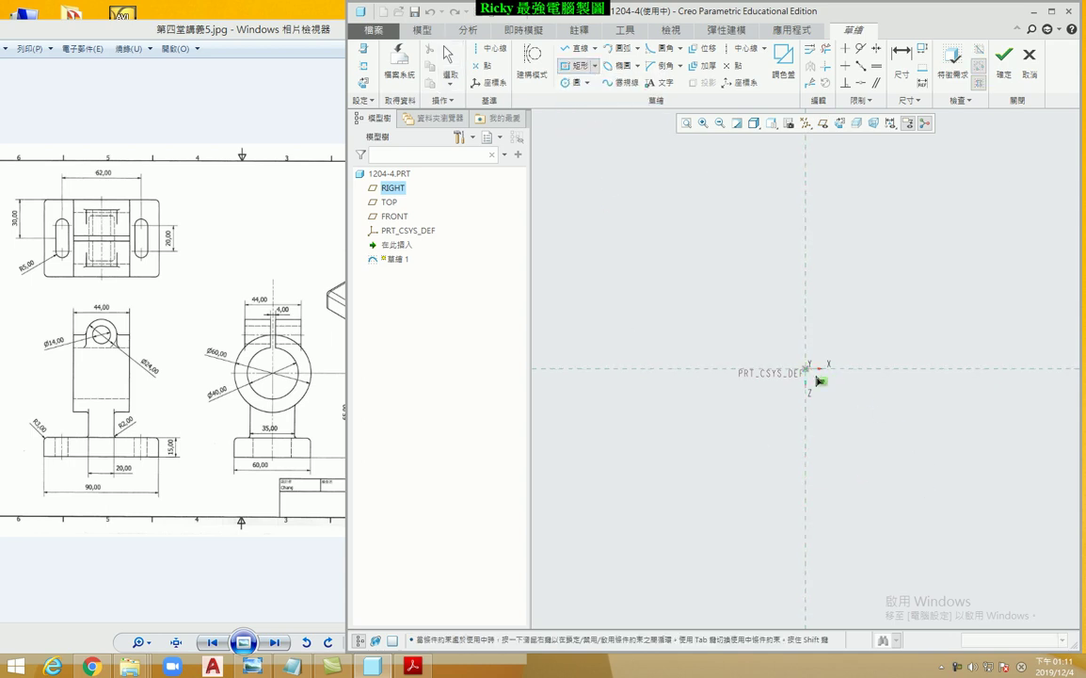
Step: Finish the origin-centred rectangle and dimension it 90 wide by 60 high
{"action": "left_click", "coordinate": [944, 468]}
{"action": "middle_click", "coordinate": [943, 467]}
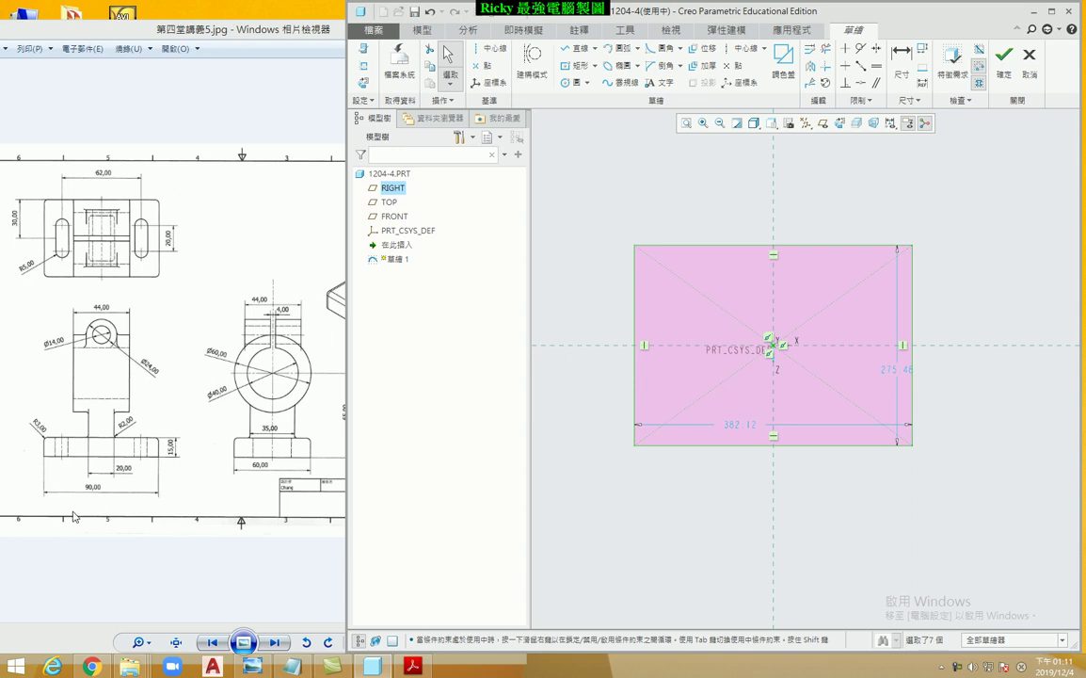
{"action": "double_click", "coordinate": [744, 425]}
{"action": "type", "text": "90"}
{"action": "key", "text": "Return"}
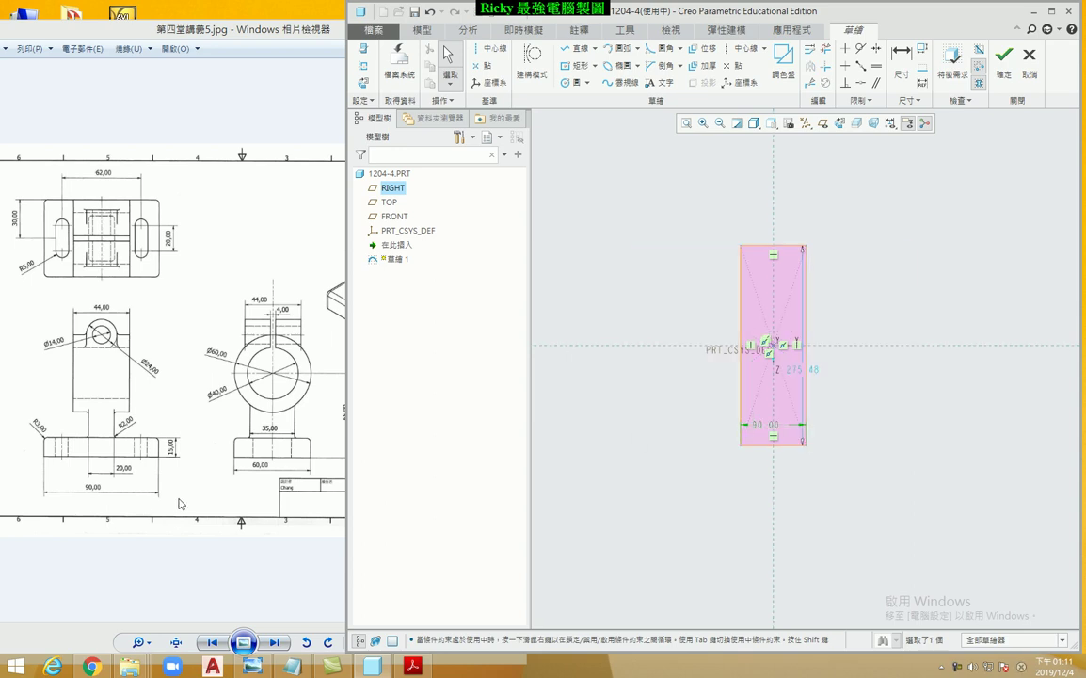
{"action": "double_click", "coordinate": [797, 376]}
{"action": "type", "text": "60"}
{"action": "key", "text": "Return"}
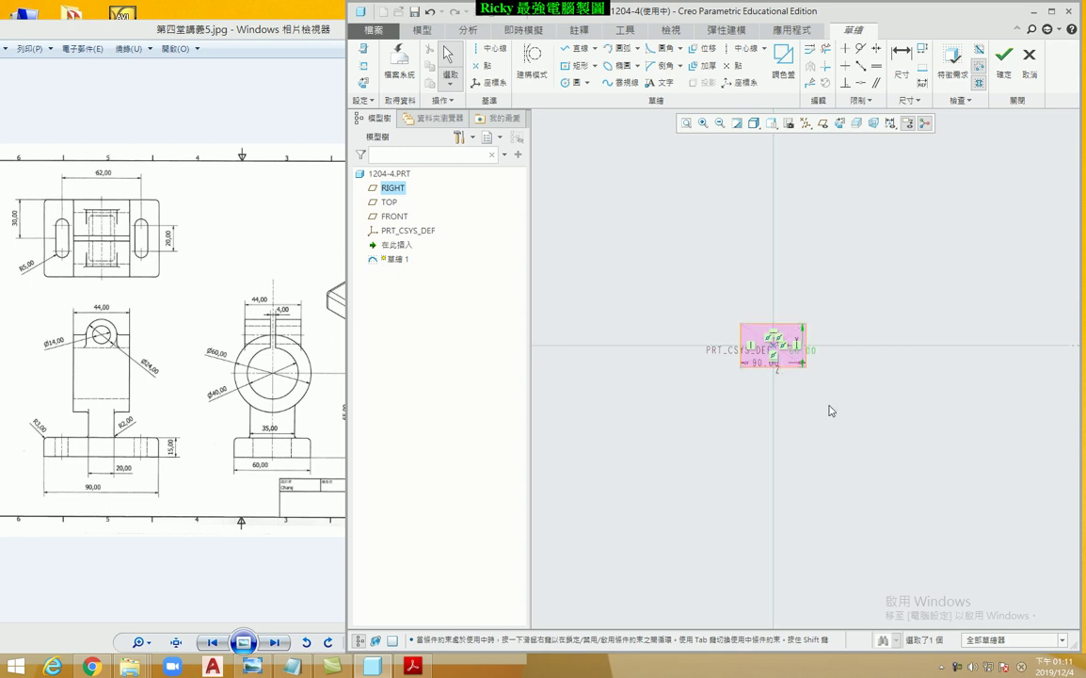
{"action": "scroll", "coordinate": [771, 376], "scroll_direction": "up", "scroll_amount": 2}
{"action": "scroll", "coordinate": [751, 358], "scroll_direction": "up", "scroll_amount": 3}
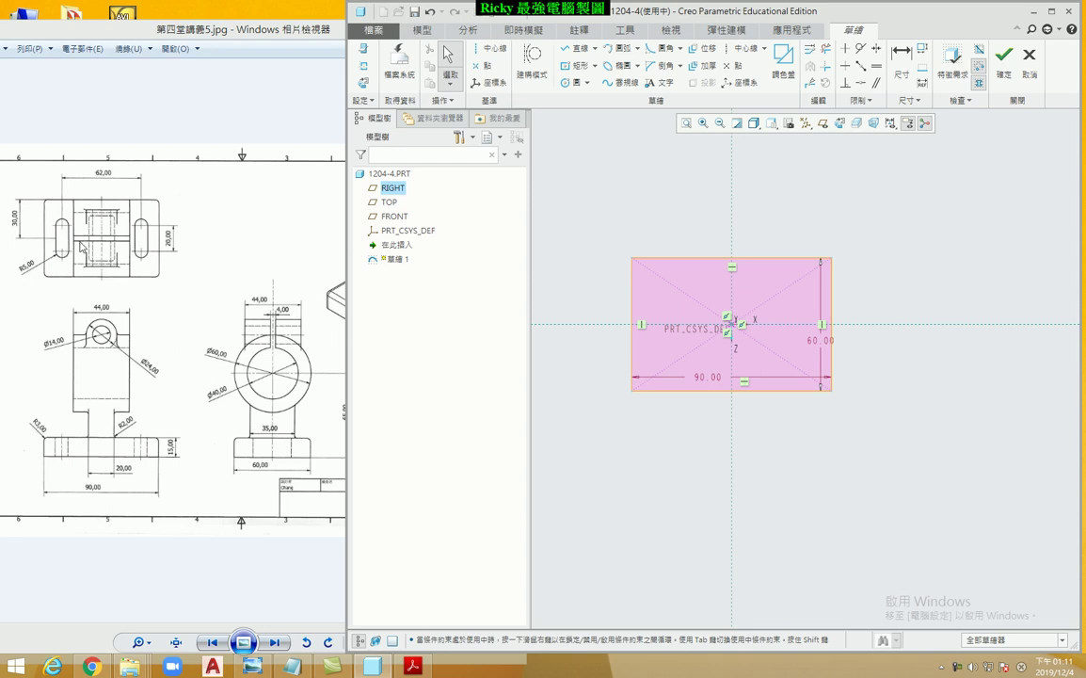
{"action": "scroll", "coordinate": [638, 282], "scroll_direction": "up", "scroll_amount": 2}
{"action": "left_click", "coordinate": [576, 66]}
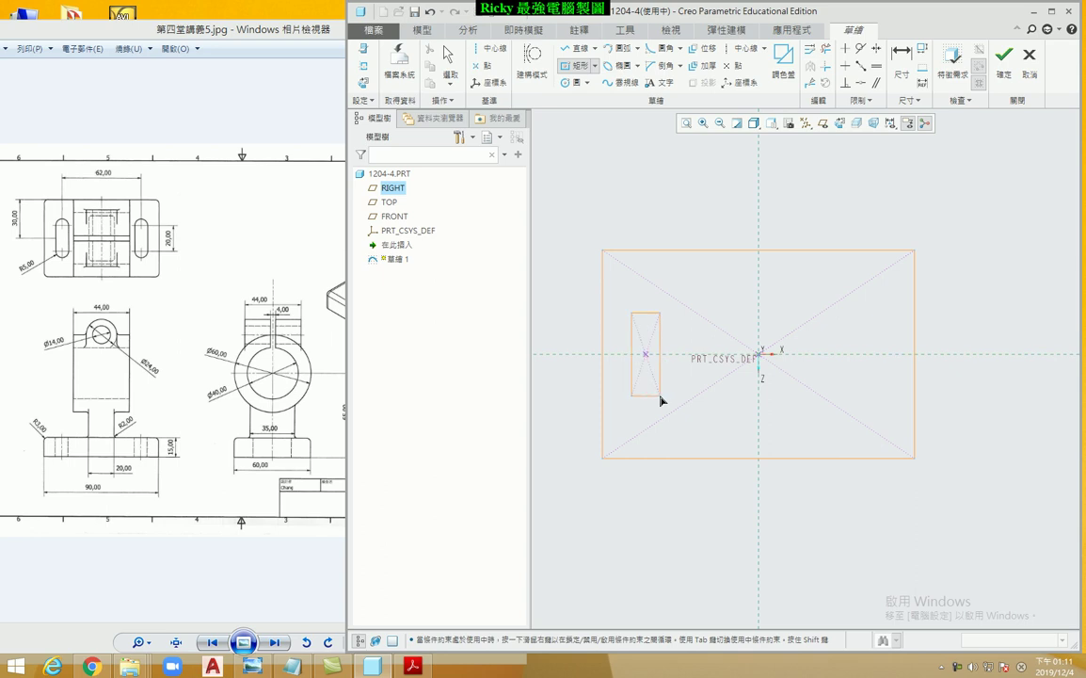
Step: Draw a small rectangle left of centre with 3-point arcs bulging out at top and bottom
{"action": "left_click", "coordinate": [661, 400]}
{"action": "middle_click", "coordinate": [678, 320]}
{"action": "scroll", "coordinate": [679, 320], "scroll_direction": "up", "scroll_amount": 2}
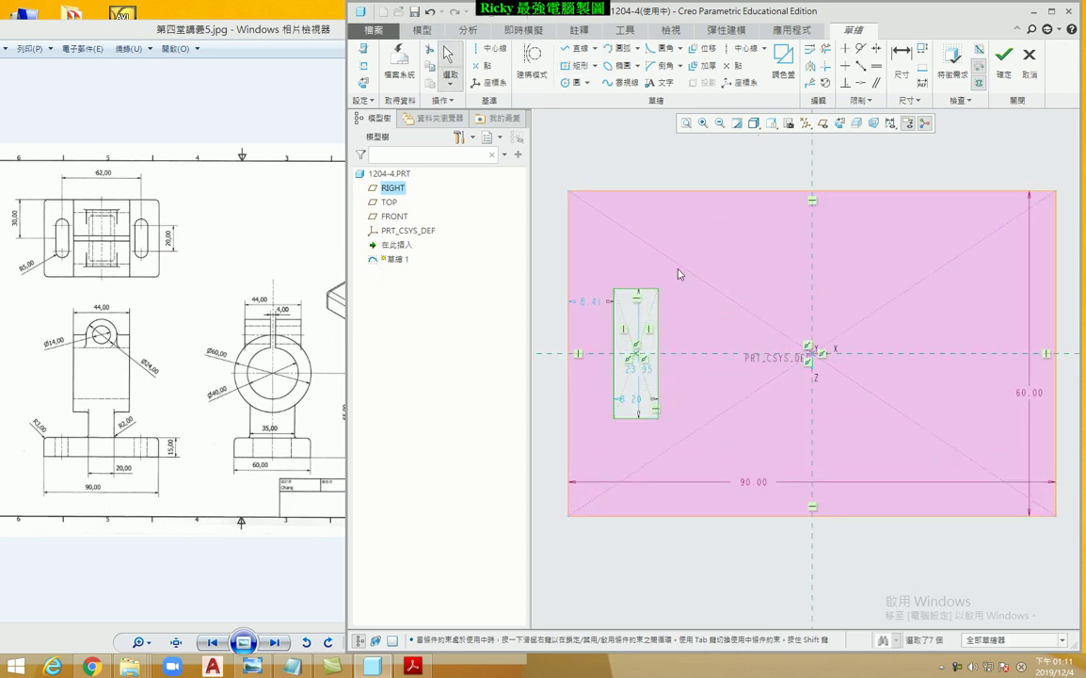
{"action": "left_click", "coordinate": [617, 48]}
{"action": "left_click", "coordinate": [613, 288]}
{"action": "left_click", "coordinate": [658, 288]}
{"action": "left_click", "coordinate": [637, 275]}
{"action": "left_click", "coordinate": [614, 418]}
{"action": "left_click", "coordinate": [658, 417]}
{"action": "left_click", "coordinate": [635, 440]}
{"action": "middle_click", "coordinate": [672, 451]}
Step: Remove the slot's straight ends, add a vertical centerline, and box-select the slot
{"action": "right_click", "coordinate": [647, 426]}
{"action": "left_click", "coordinate": [659, 349]}
{"action": "left_click", "coordinate": [643, 294]}
{"action": "right_click", "coordinate": [659, 337]}
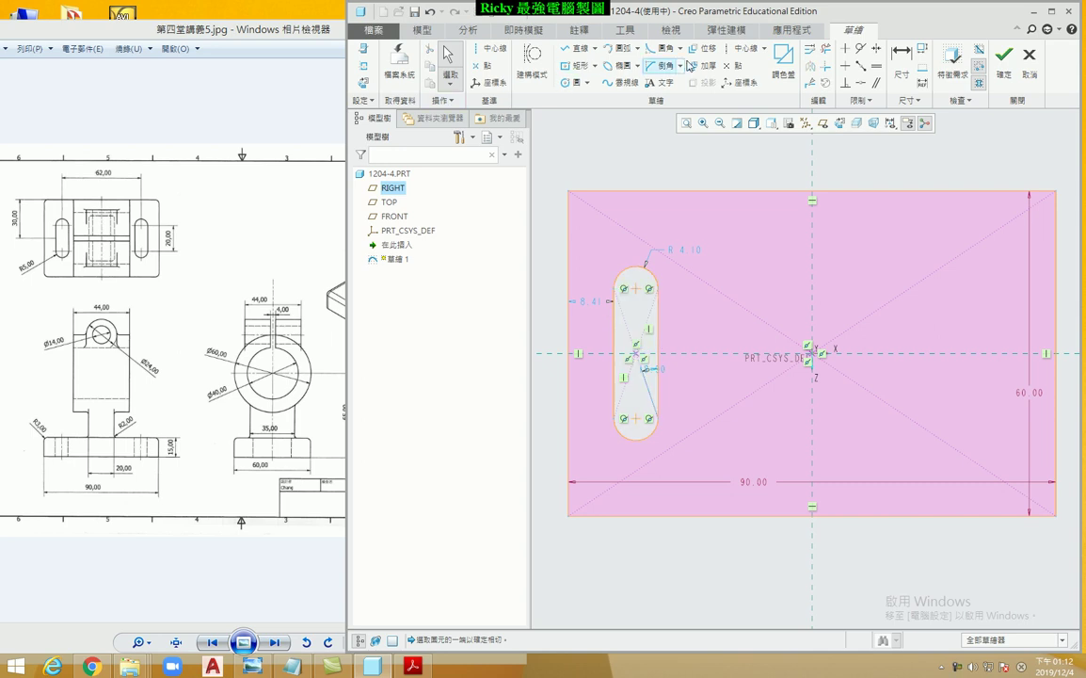
{"action": "left_click", "coordinate": [745, 48]}
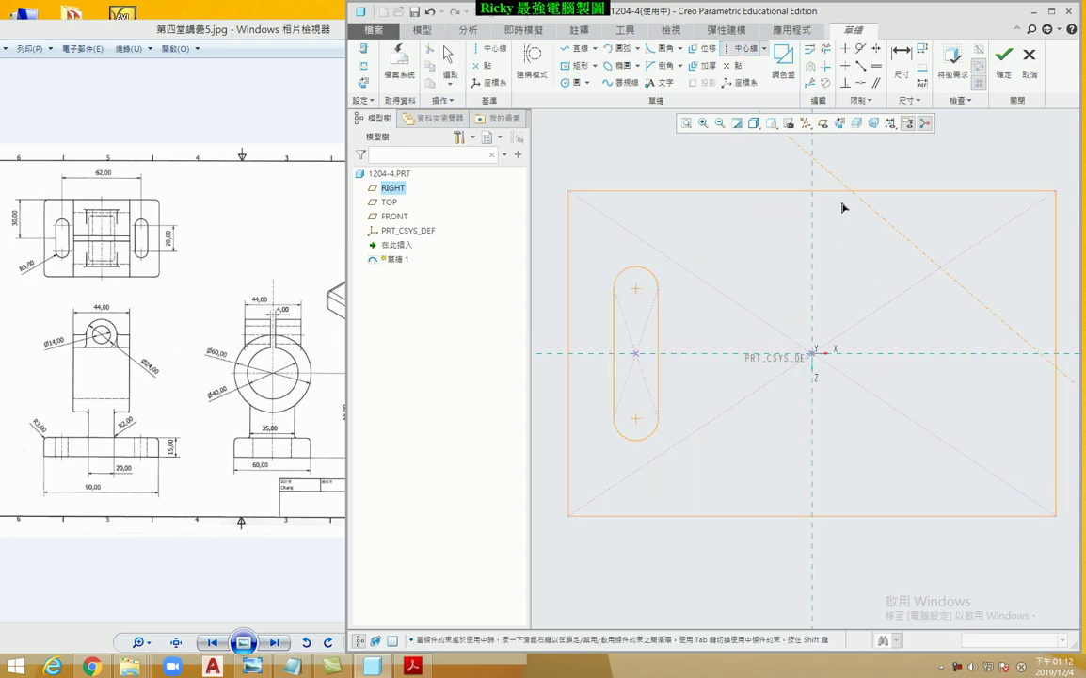
{"action": "middle_click", "coordinate": [759, 311]}
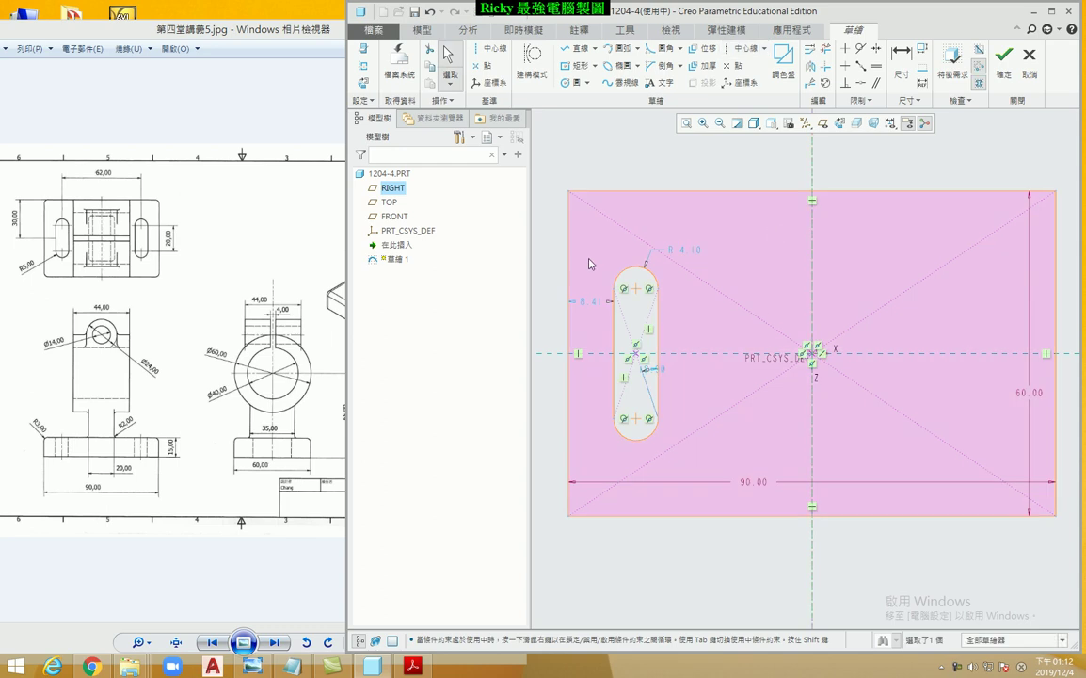
{"action": "left_click_drag", "start_coordinate": [597, 256], "coordinate": [665, 452]}
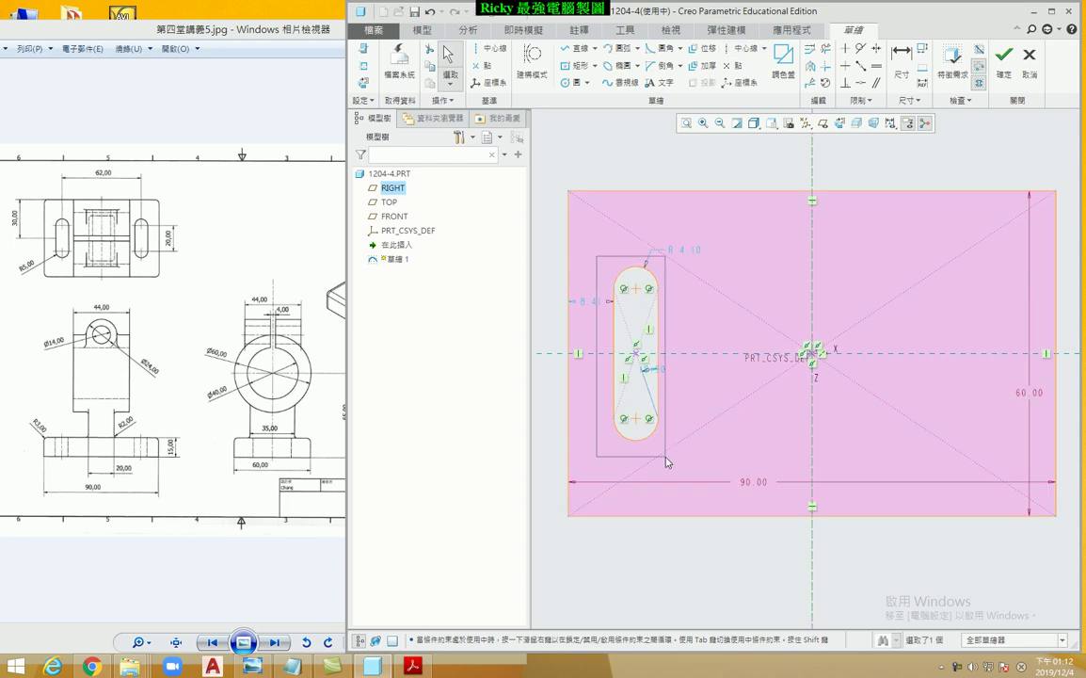
Step: Mirror the slot across the vertical centerline to create the right slot
{"action": "left_click", "coordinate": [825, 82]}
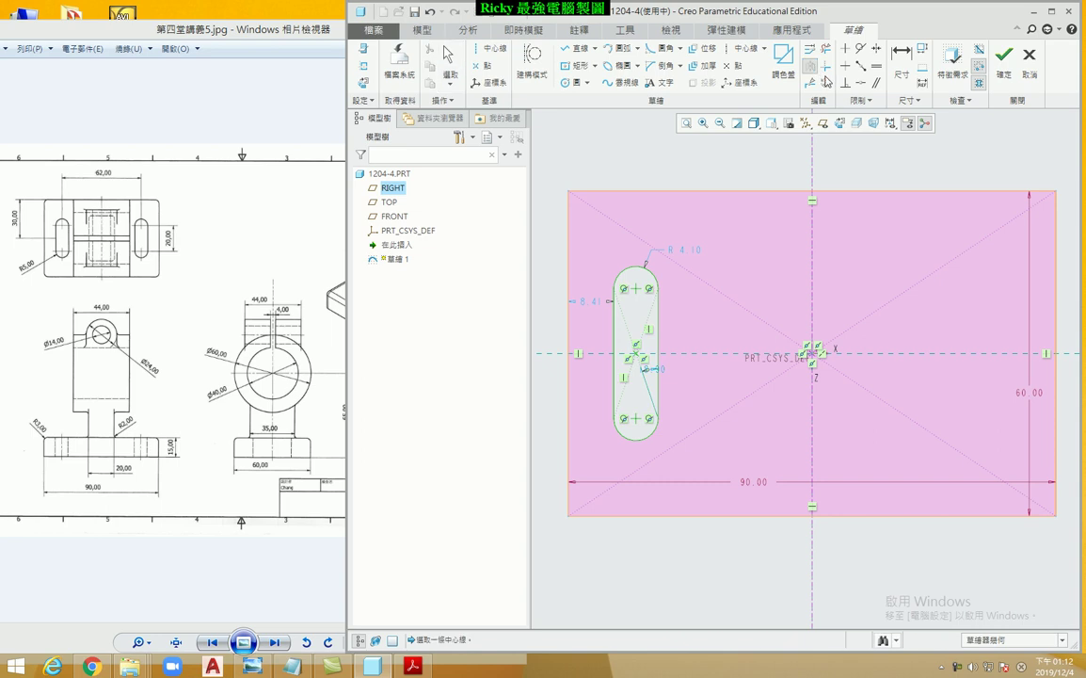
{"action": "left_click", "coordinate": [812, 230]}
{"action": "scroll", "coordinate": [711, 288], "scroll_direction": "down", "scroll_amount": 2}
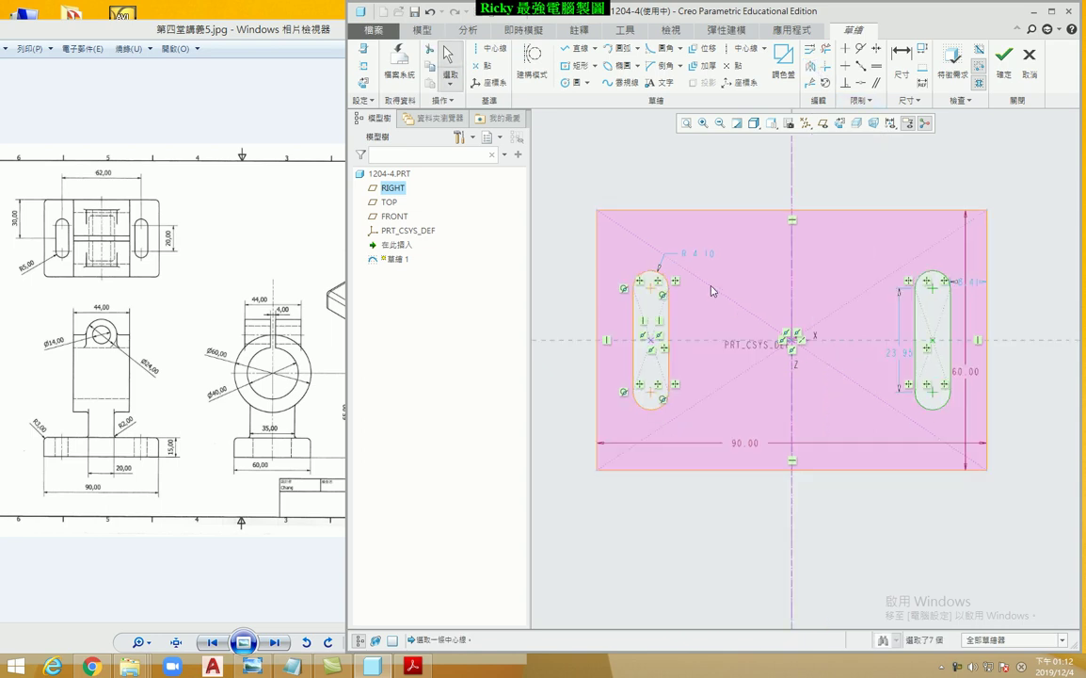
{"action": "scroll", "coordinate": [793, 282], "scroll_direction": "up", "scroll_amount": 2}
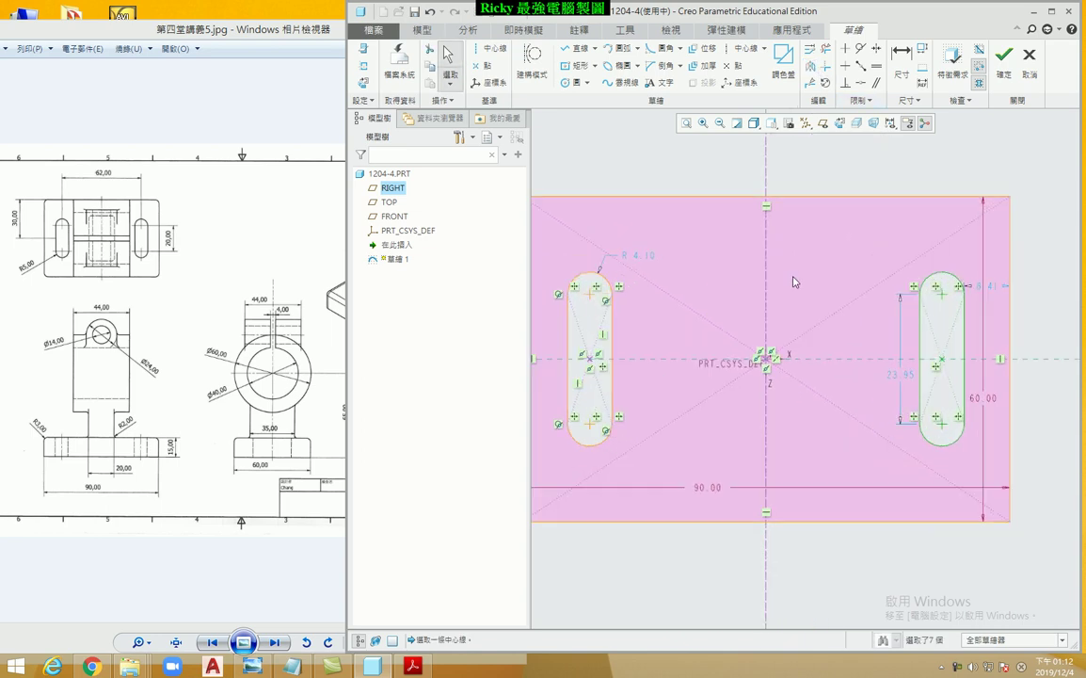
Step: Set the slot spacing to 62 and the slot end radius to 5
{"action": "left_click", "coordinate": [901, 57]}
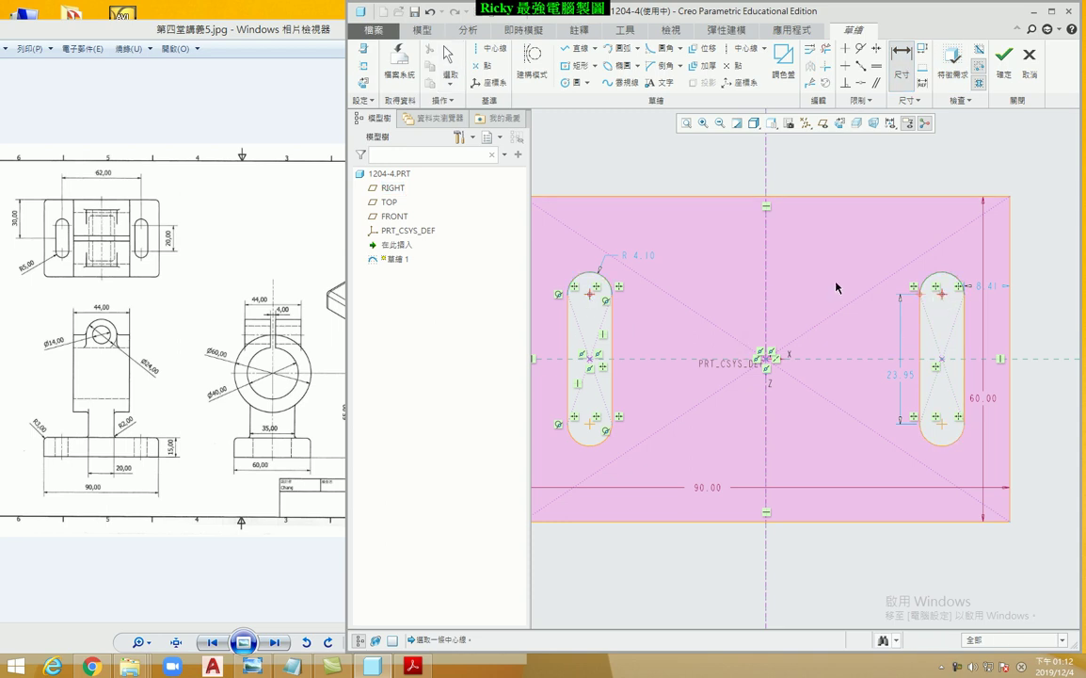
{"action": "middle_click", "coordinate": [780, 277]}
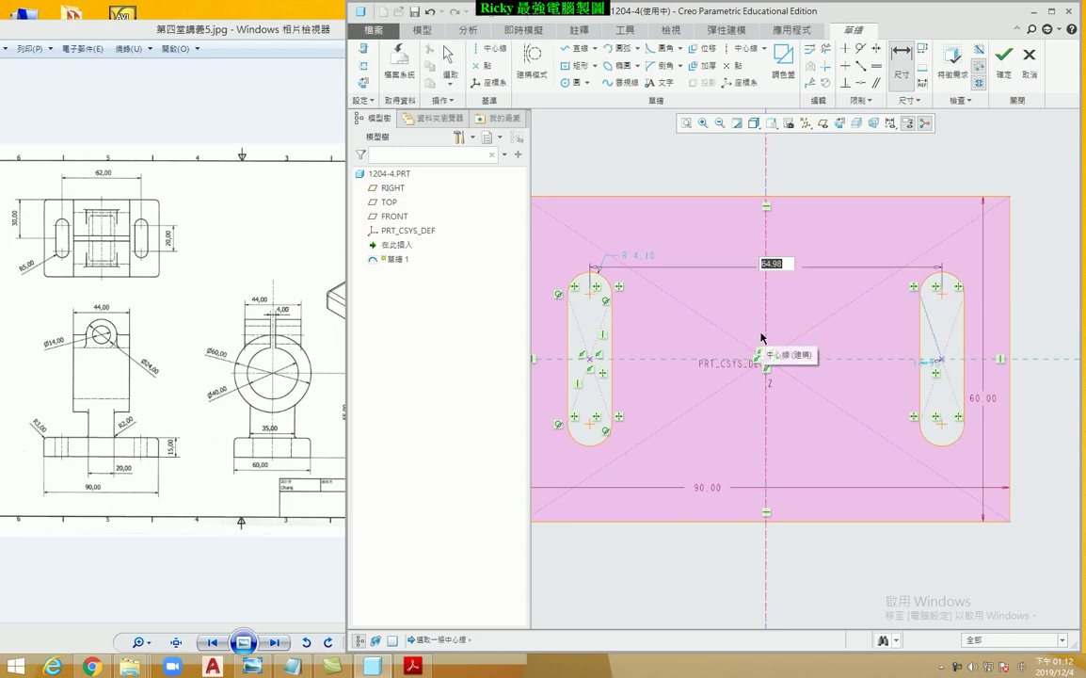
{"action": "type", "text": "62"}
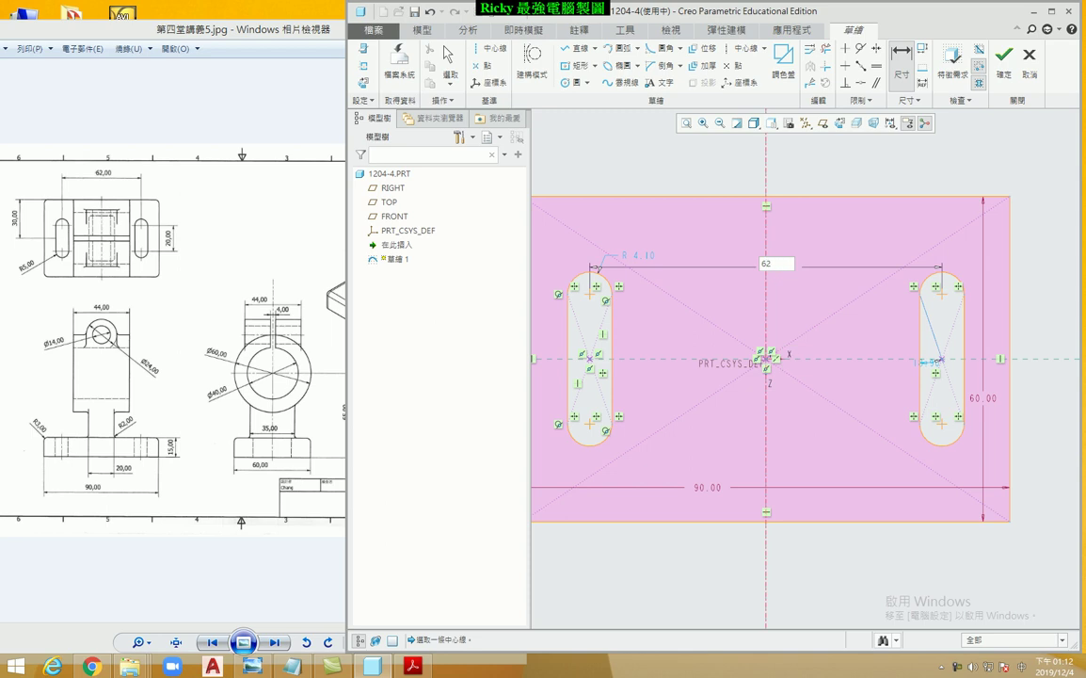
{"action": "key", "text": "Return"}
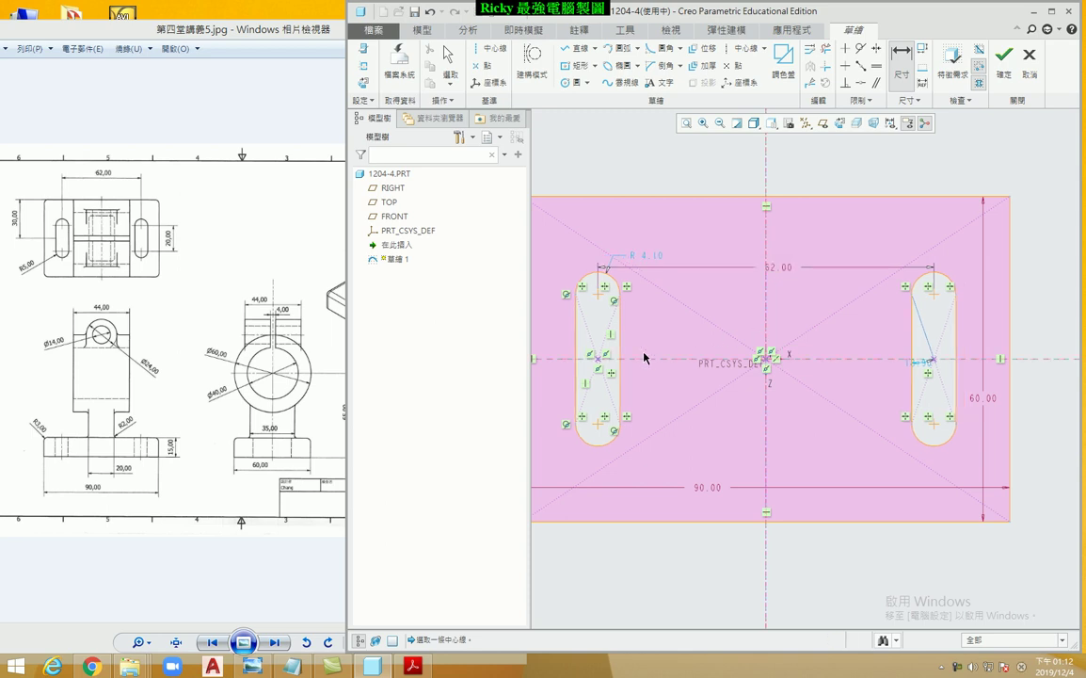
{"action": "double_click", "coordinate": [643, 261]}
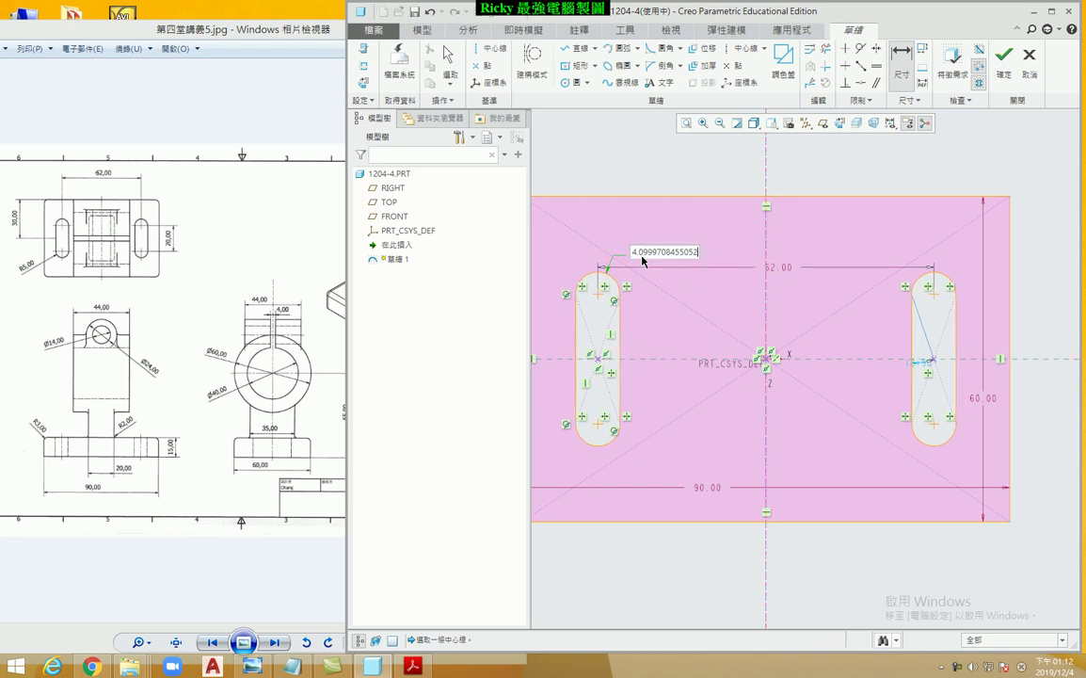
{"action": "type", "text": "5"}
{"action": "key", "text": "Return"}
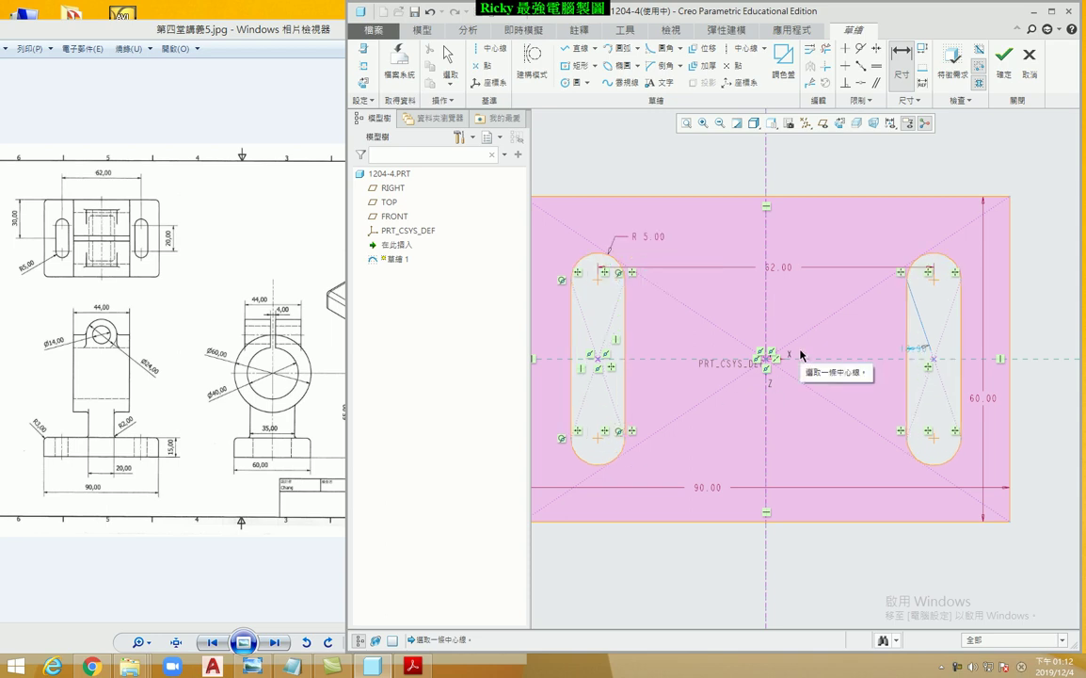
{"action": "scroll", "coordinate": [767, 362], "scroll_direction": "up", "scroll_amount": 1}
{"action": "scroll", "coordinate": [897, 359], "scroll_direction": "down", "scroll_amount": 2}
{"action": "scroll", "coordinate": [897, 359], "scroll_direction": "down", "scroll_amount": 2}
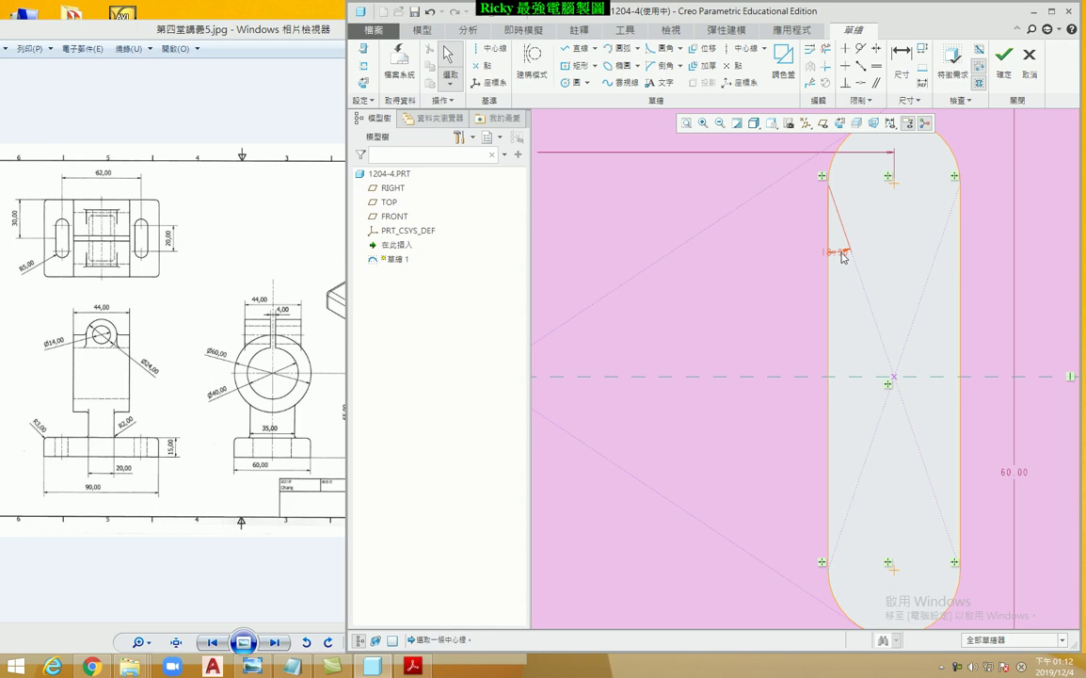
{"action": "left_click", "coordinate": [843, 256]}
{"action": "left_click", "coordinate": [851, 316]}
Step: Dimension the right slot's arc centres 20 mm apart, then check the reference drawing
{"action": "scroll", "coordinate": [853, 318], "scroll_direction": "up", "scroll_amount": 3}
{"action": "scroll", "coordinate": [877, 299], "scroll_direction": "up", "scroll_amount": 2}
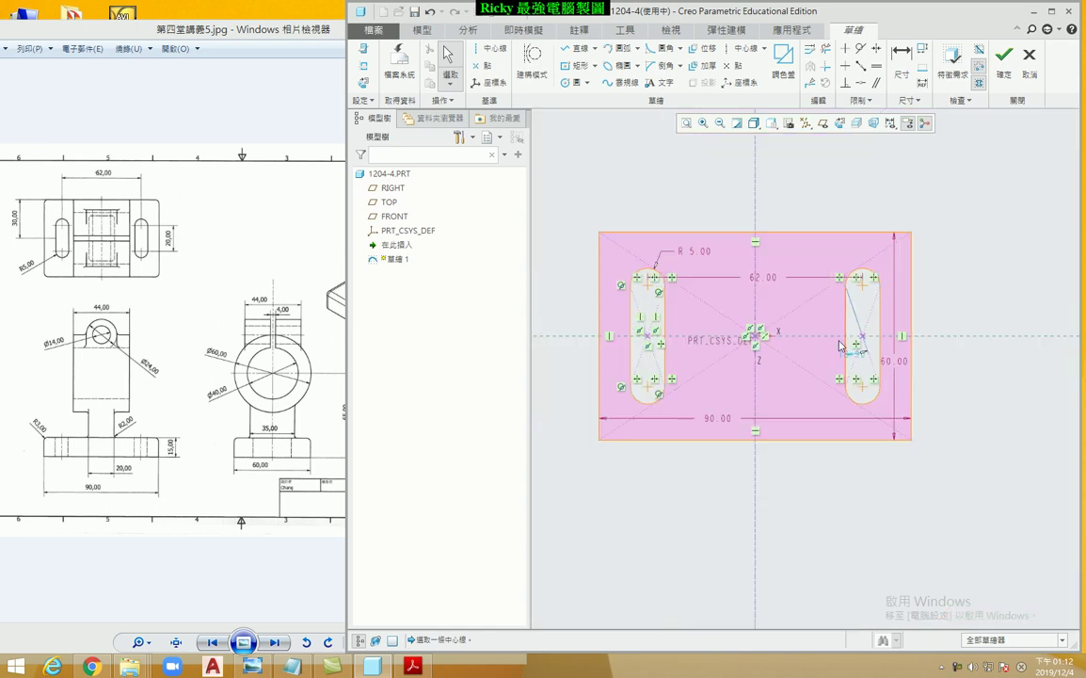
{"action": "scroll", "coordinate": [760, 371], "scroll_direction": "down", "scroll_amount": 1}
{"action": "scroll", "coordinate": [756, 377], "scroll_direction": "up", "scroll_amount": 1}
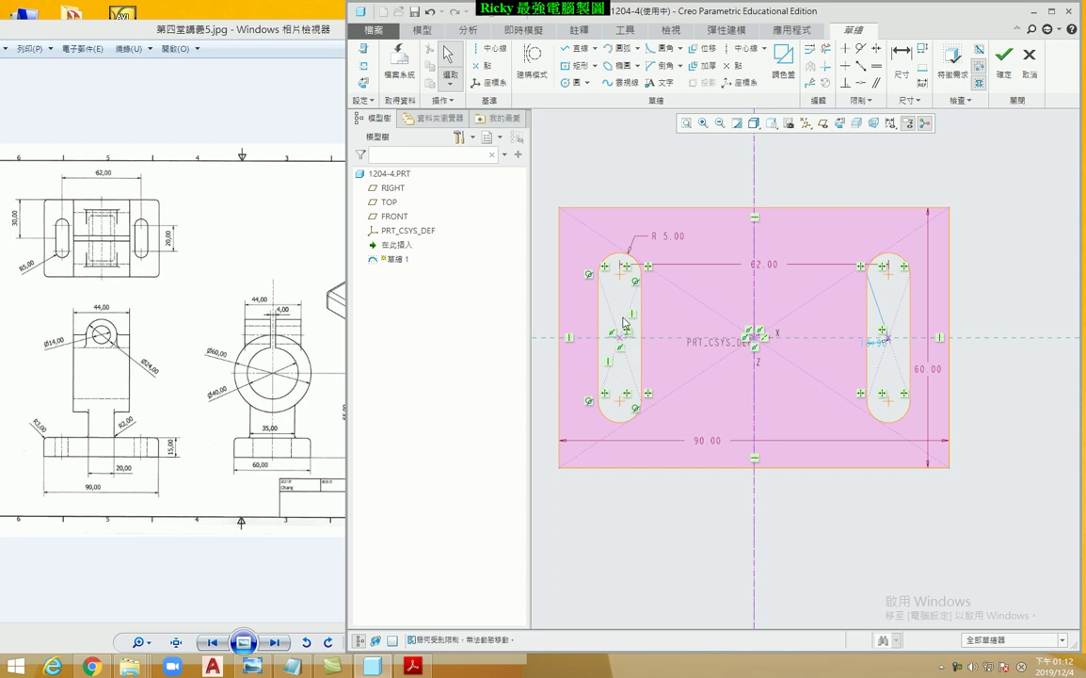
{"action": "left_click", "coordinate": [877, 351]}
{"action": "left_click", "coordinate": [909, 59]}
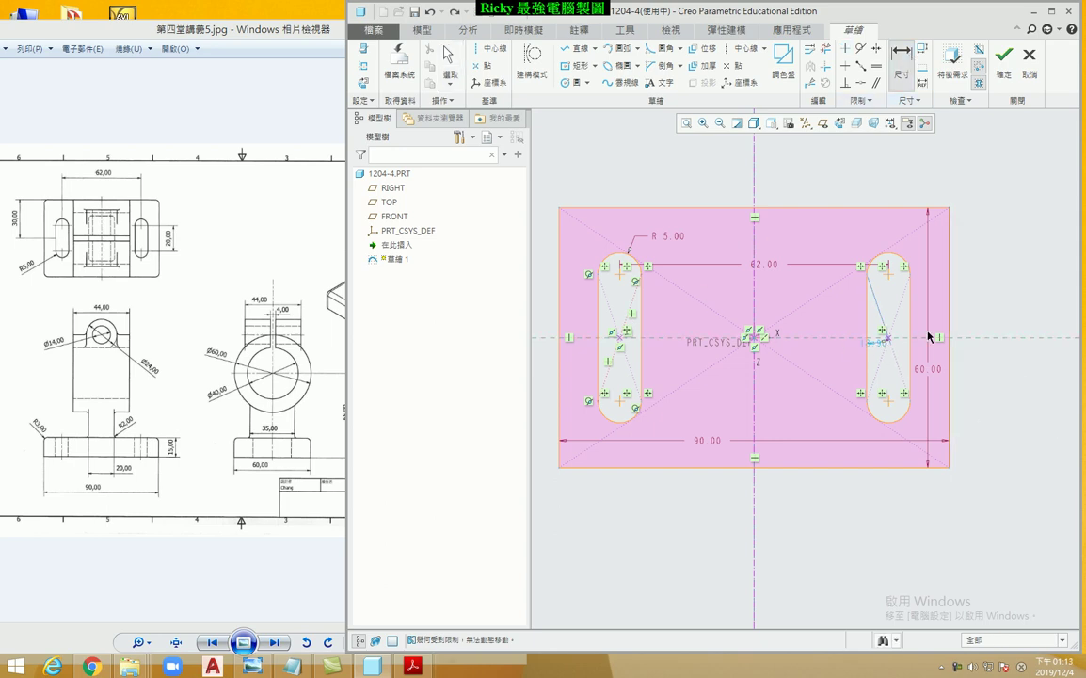
{"action": "left_click", "coordinate": [889, 399]}
{"action": "middle_click", "coordinate": [966, 367]}
{"action": "type", "text": "20"}
{"action": "key", "text": "Return"}
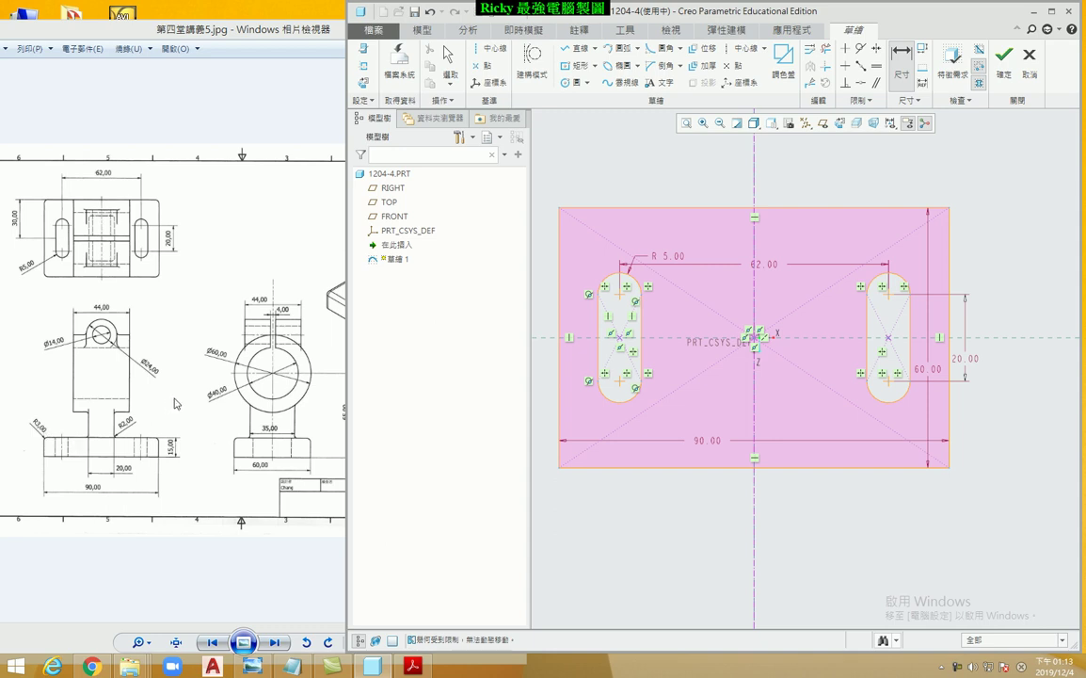
{"action": "left_click", "coordinate": [158, 360]}
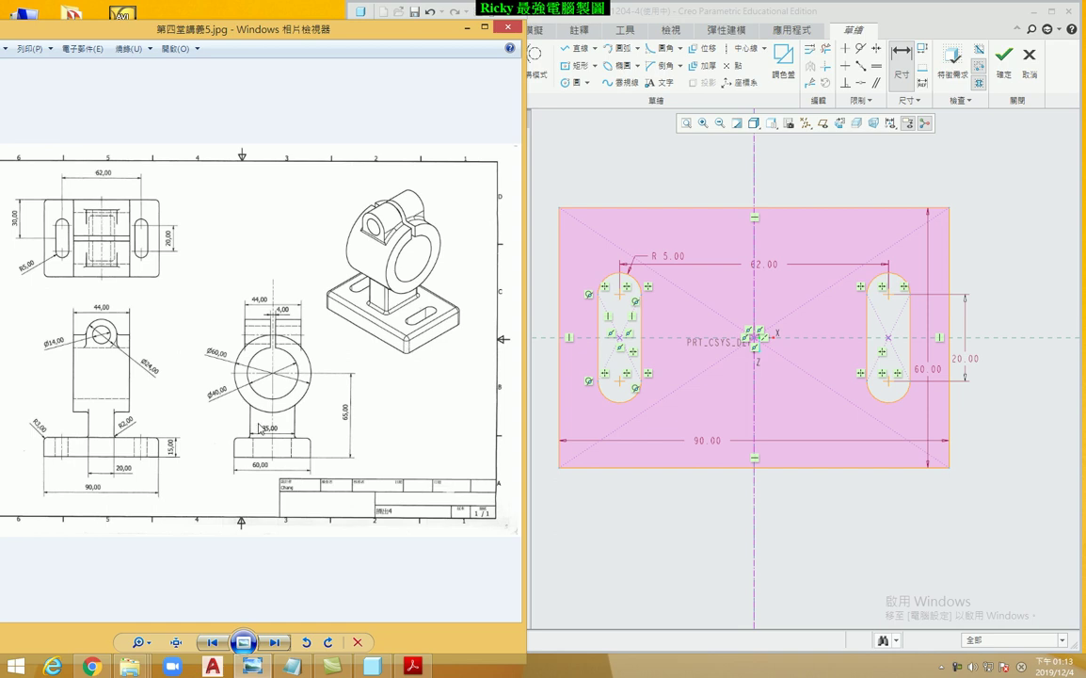
Step: Fillet all four corners of the 90 × 60 outline in the sketch
{"action": "left_click", "coordinate": [648, 530]}
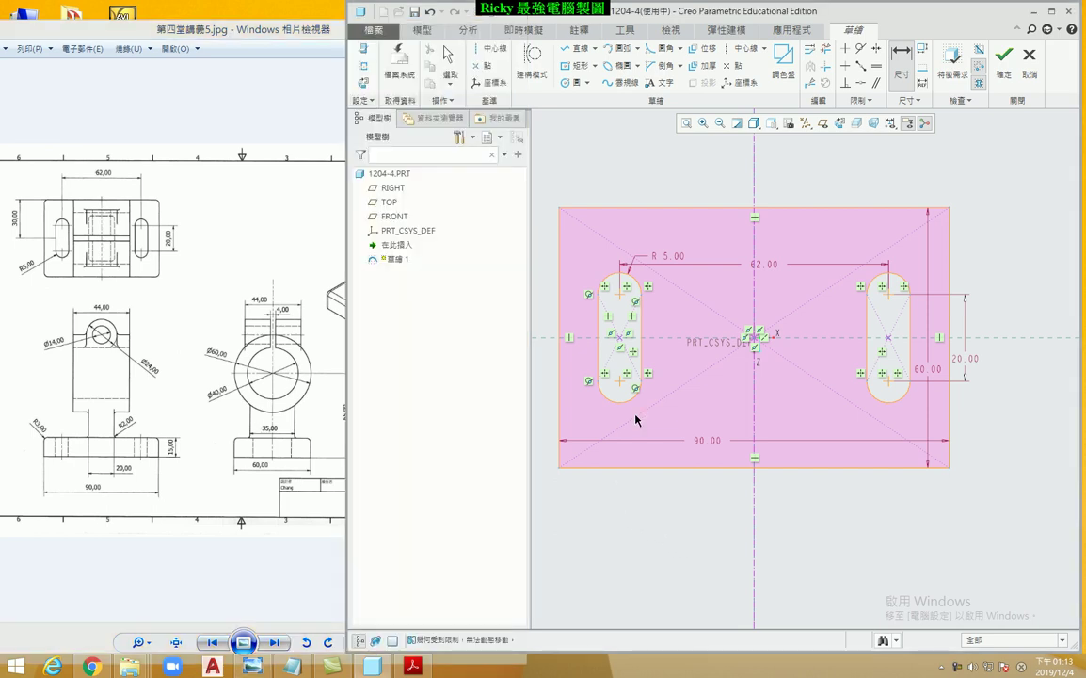
{"action": "scroll", "coordinate": [793, 348], "scroll_direction": "down", "scroll_amount": 2}
{"action": "scroll", "coordinate": [649, 214], "scroll_direction": "up", "scroll_amount": 2}
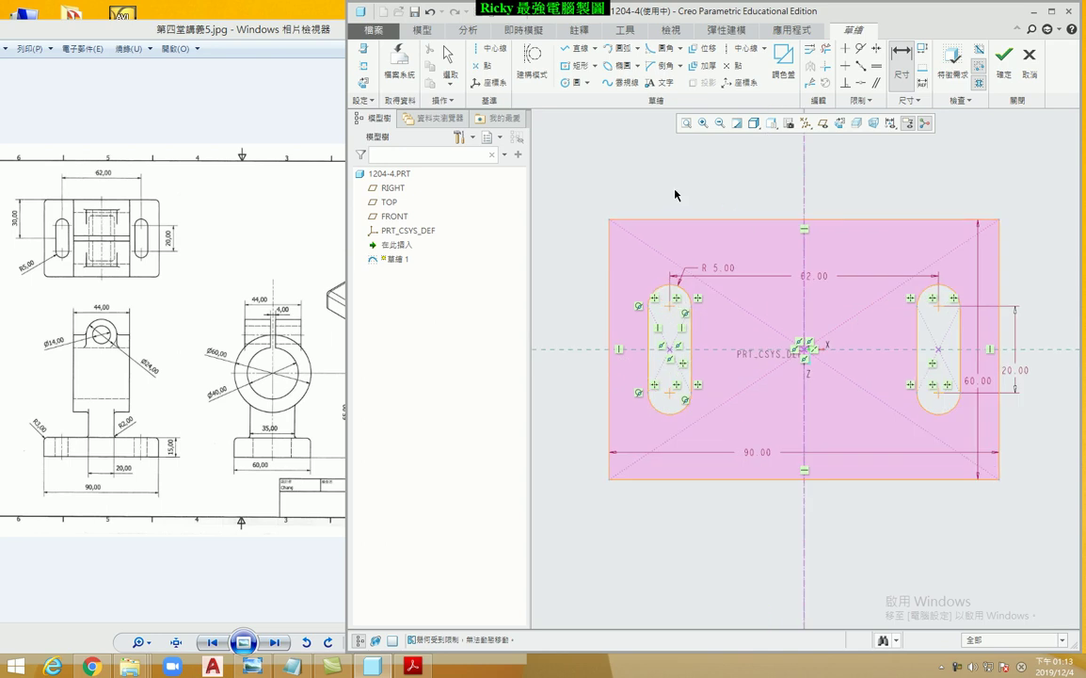
{"action": "left_click", "coordinate": [661, 48]}
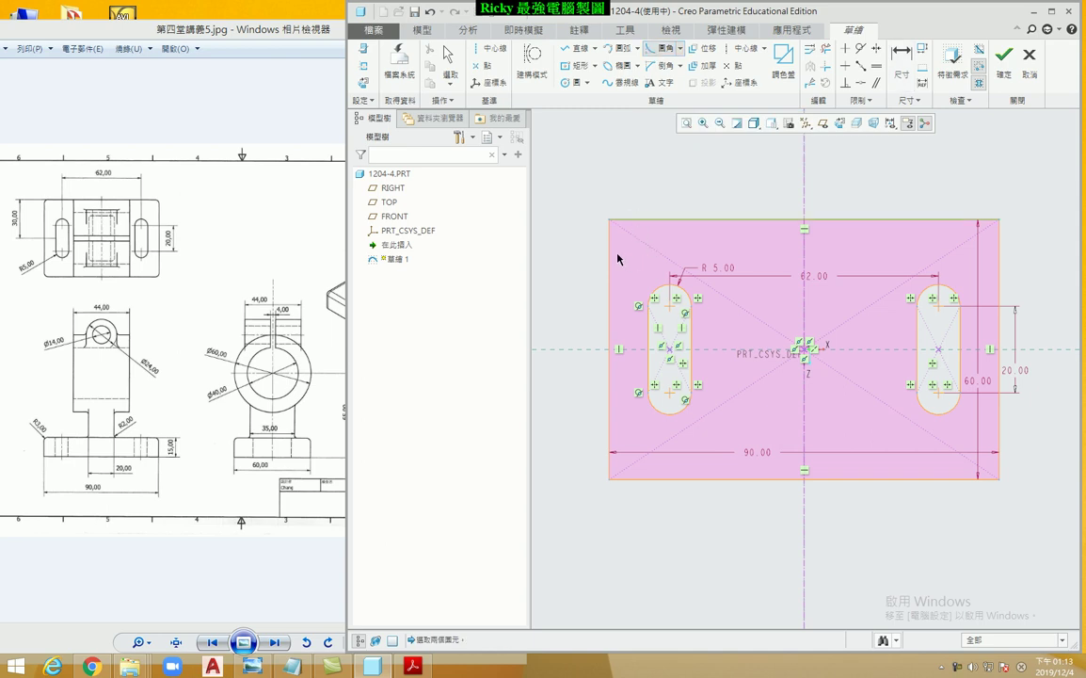
{"action": "left_click", "coordinate": [610, 242]}
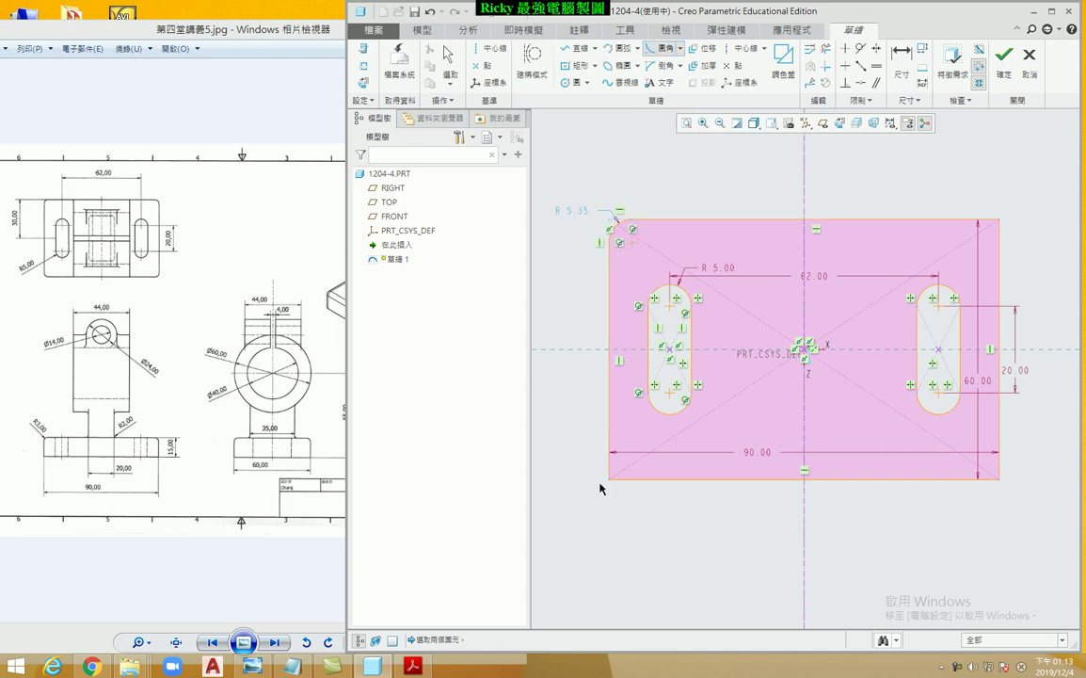
{"action": "left_click", "coordinate": [649, 479]}
{"action": "left_click", "coordinate": [942, 480]}
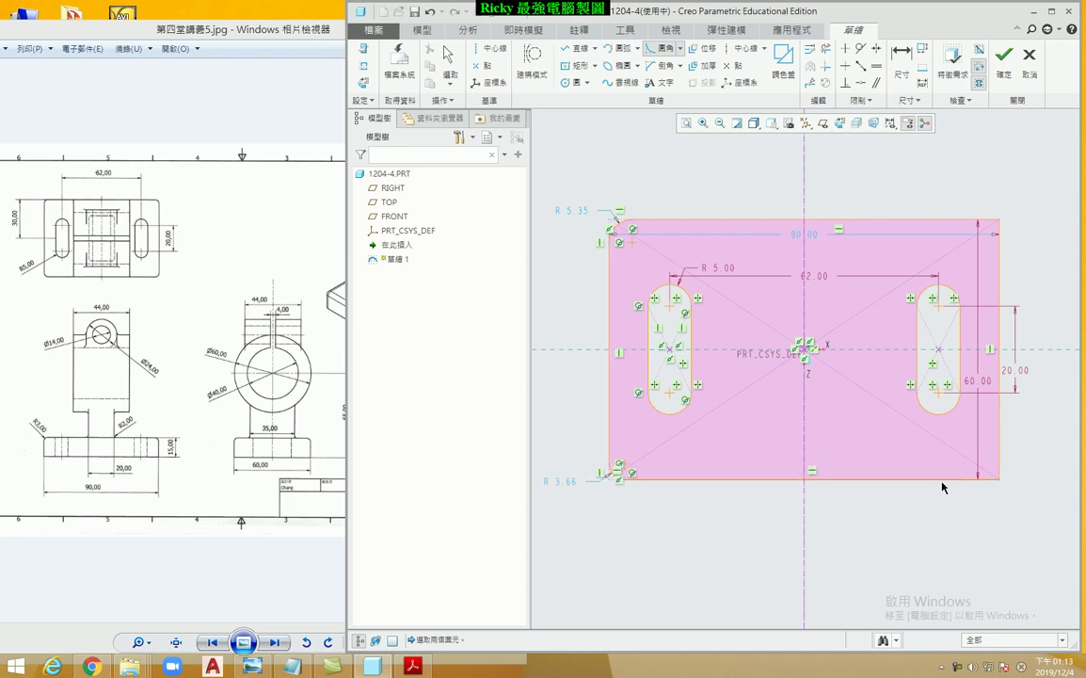
{"action": "left_click", "coordinate": [1000, 445]}
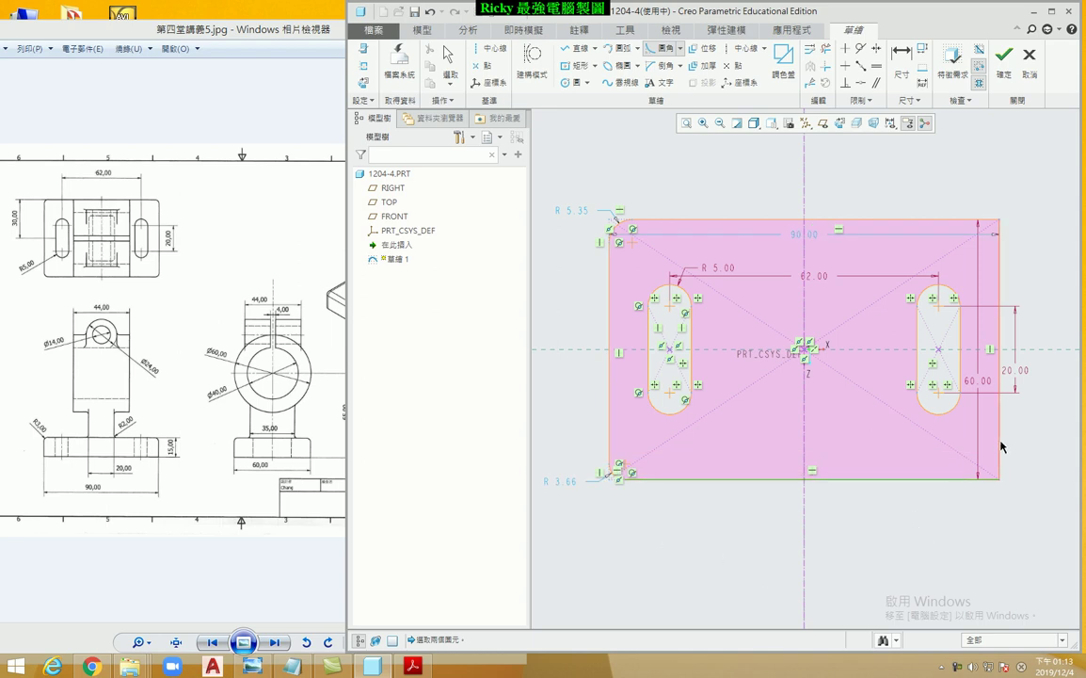
{"action": "left_click", "coordinate": [990, 261]}
{"action": "left_click", "coordinate": [974, 220]}
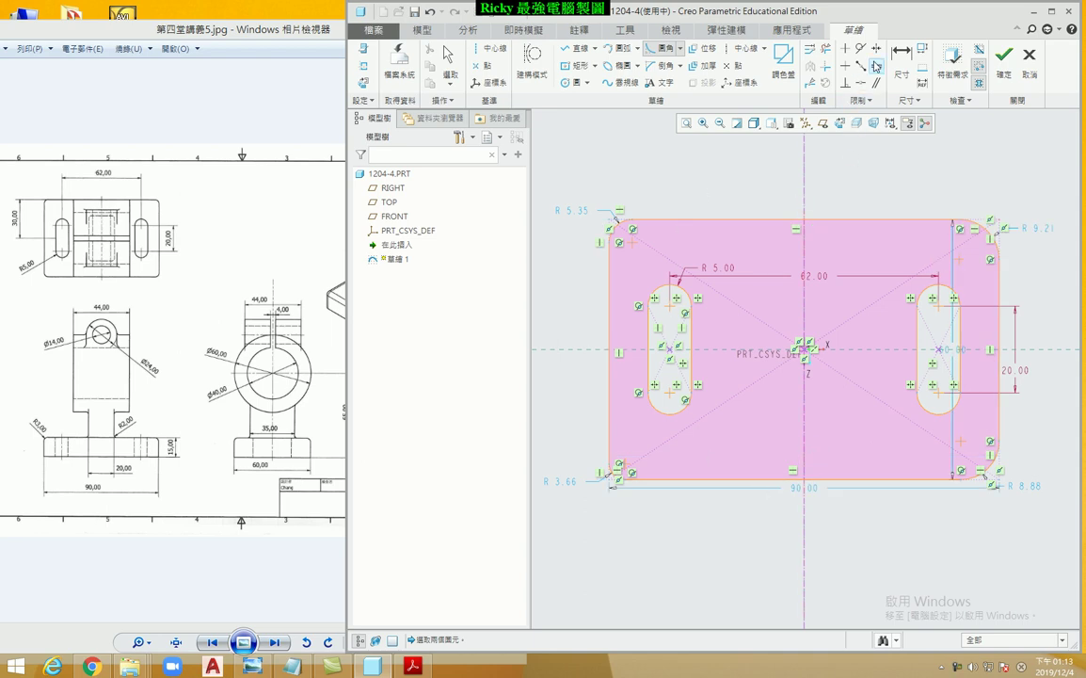
Step: Apply the Equal constraint to the four corner arcs
{"action": "left_click", "coordinate": [876, 67]}
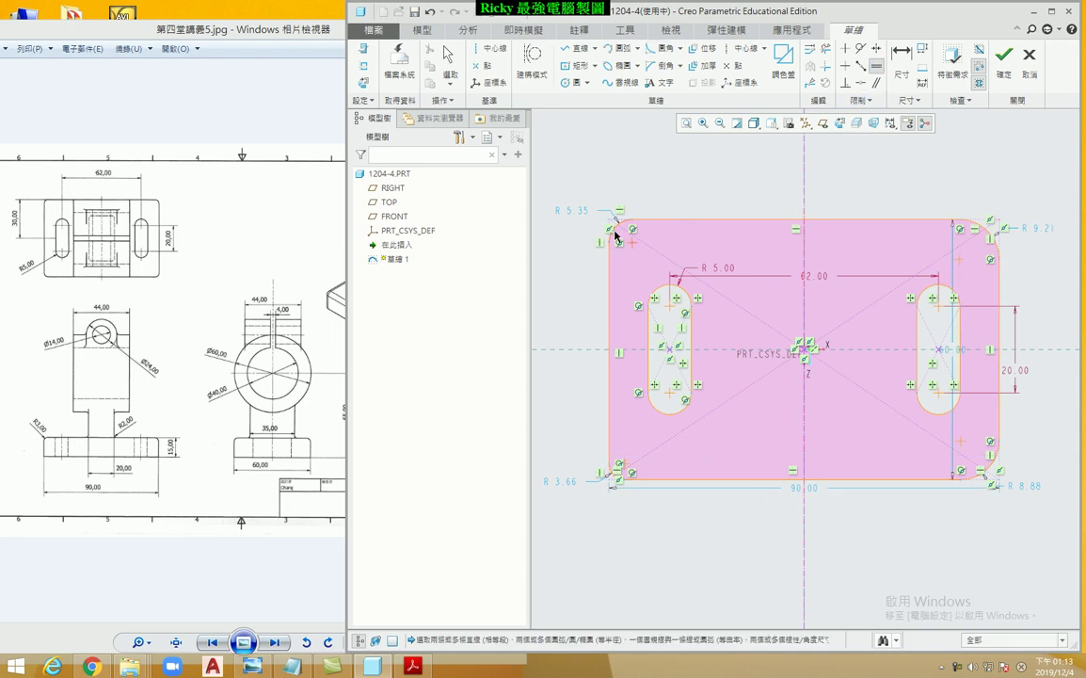
{"action": "left_click", "coordinate": [985, 231]}
{"action": "left_click", "coordinate": [994, 468]}
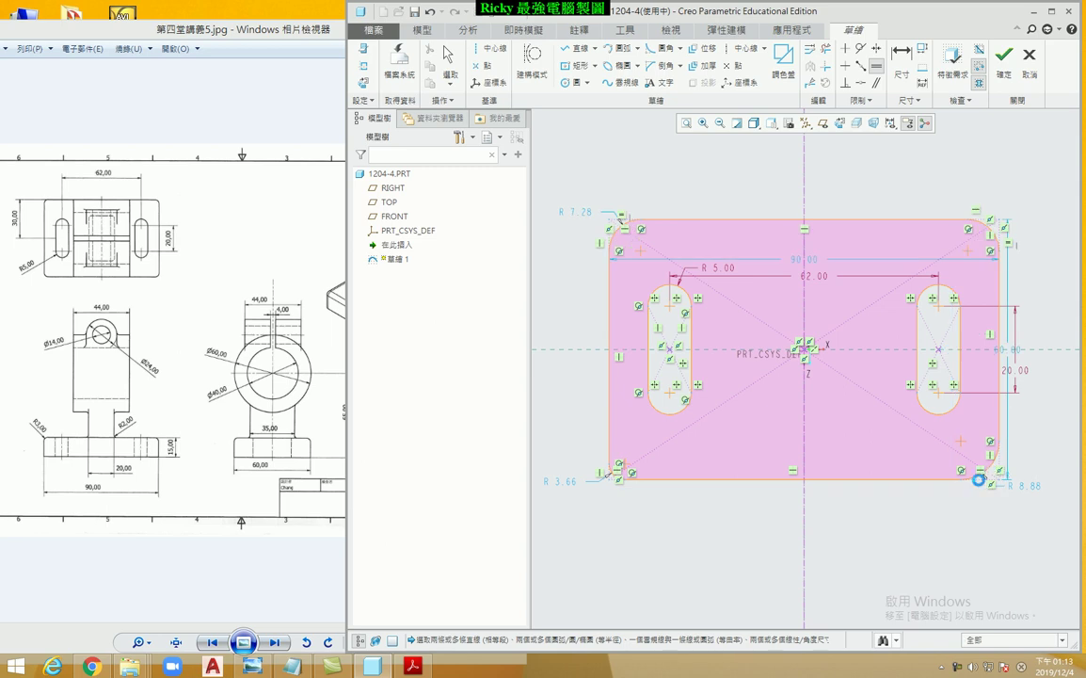
{"action": "left_click", "coordinate": [616, 481]}
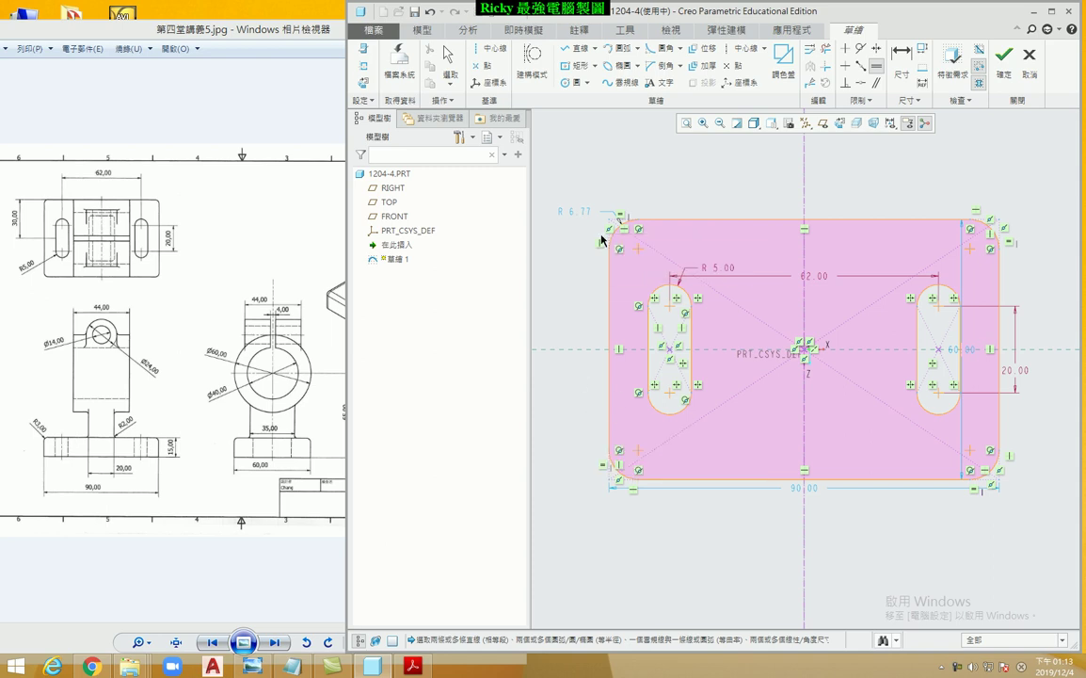
{"action": "left_click", "coordinate": [669, 286]}
Step: Undo the corner fillets to restore sharp corners and accept the sketch
{"action": "left_click", "coordinate": [430, 12]}
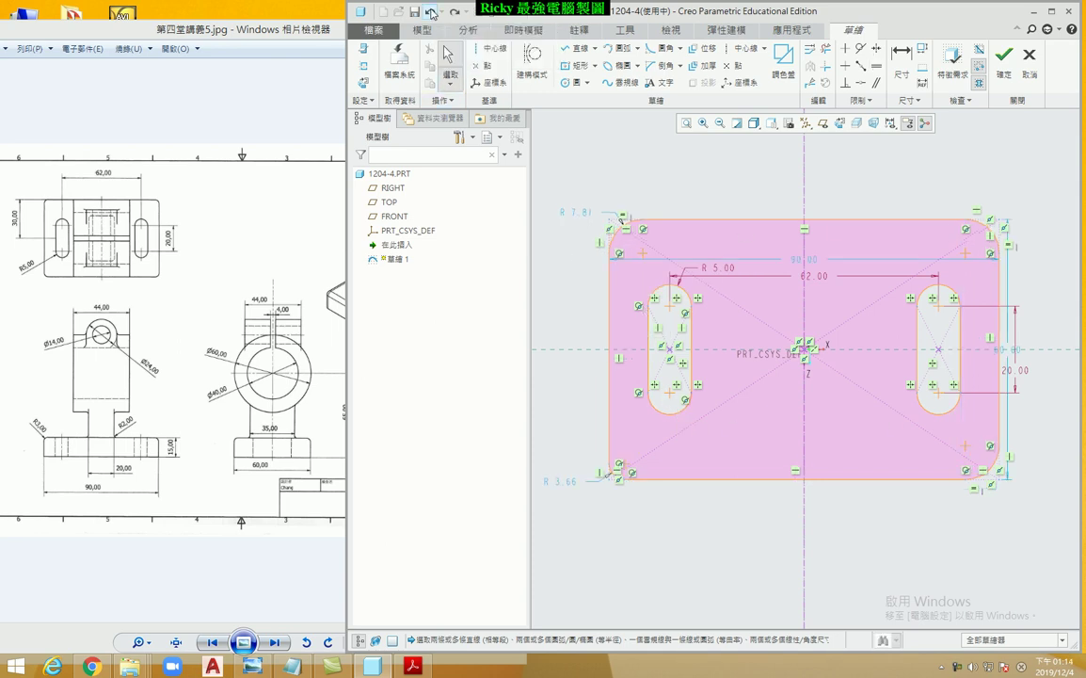
{"action": "left_click", "coordinate": [430, 12]}
{"action": "left_click", "coordinate": [430, 13]}
{"action": "left_click", "coordinate": [430, 13]}
{"action": "left_click", "coordinate": [430, 12]}
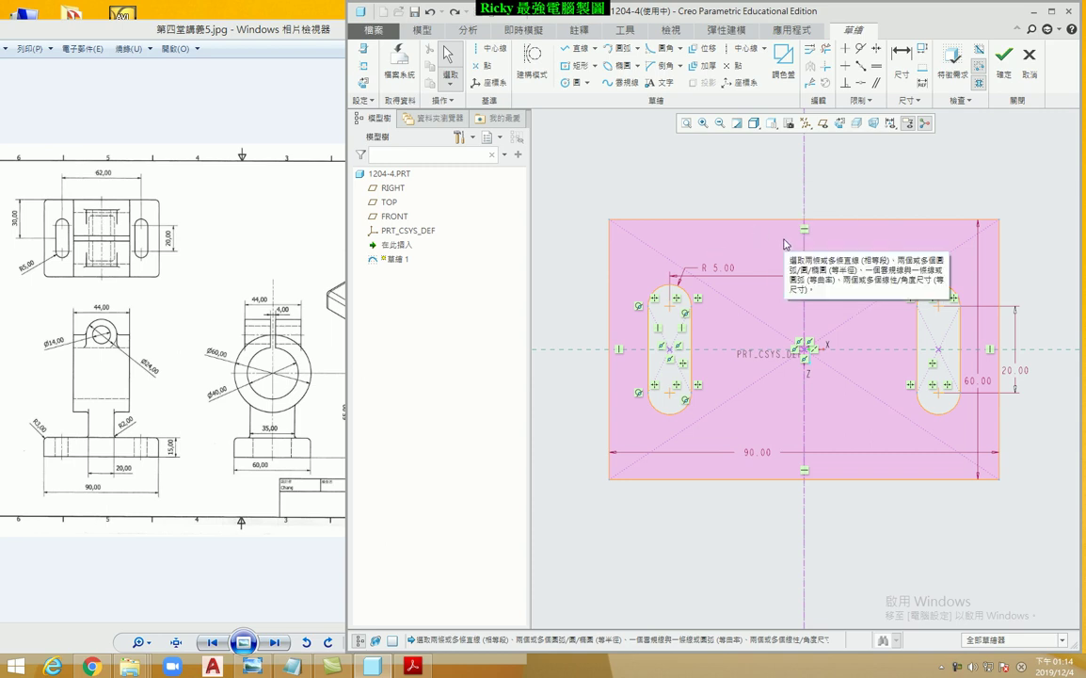
{"action": "left_click", "coordinate": [1005, 65]}
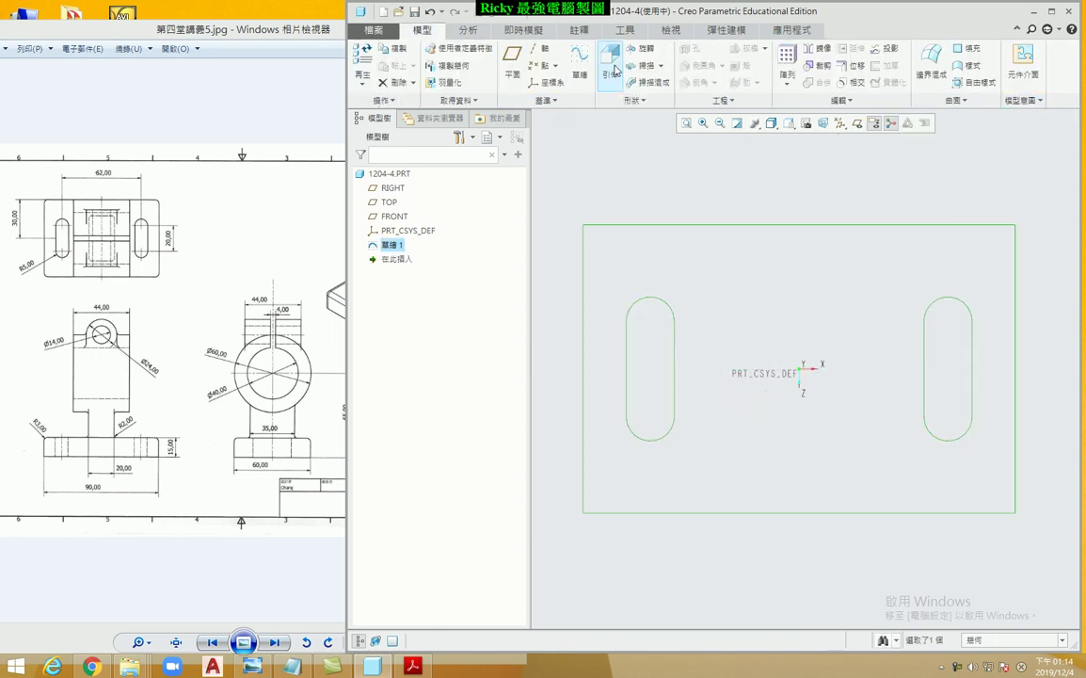
Step: Extrude the slotted sketch 15 mm deep and compare the plate with the reference drawing
{"action": "left_click", "coordinate": [608, 68]}
{"action": "key", "text": "ctrl+d"}
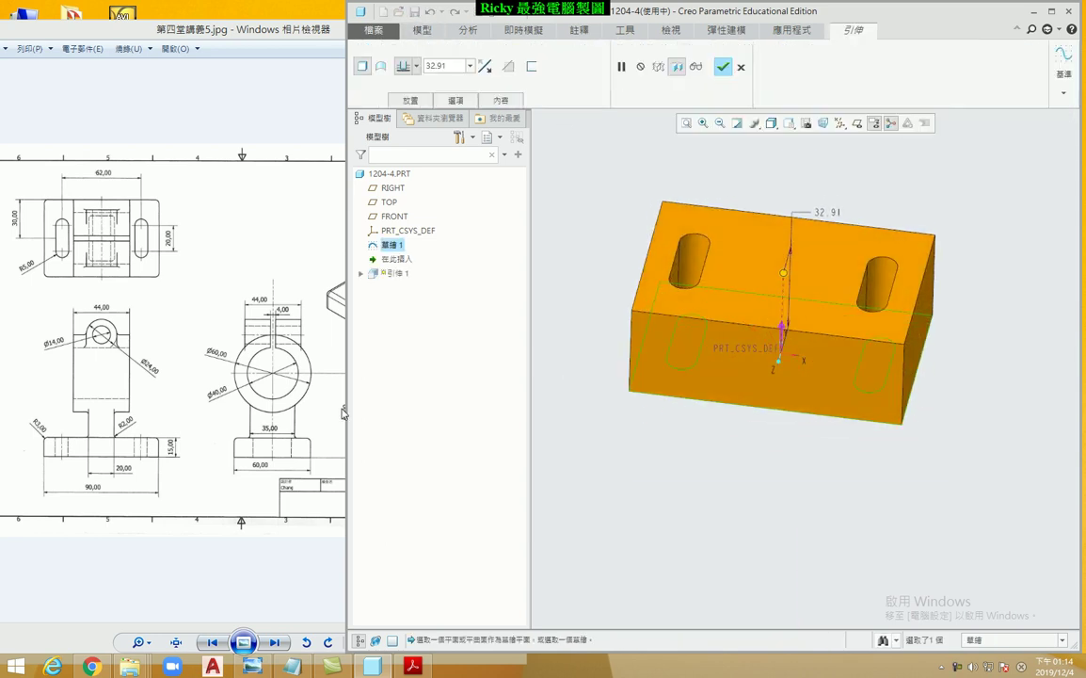
{"action": "double_click", "coordinate": [449, 65]}
{"action": "type", "text": "15"}
{"action": "key", "text": "Return"}
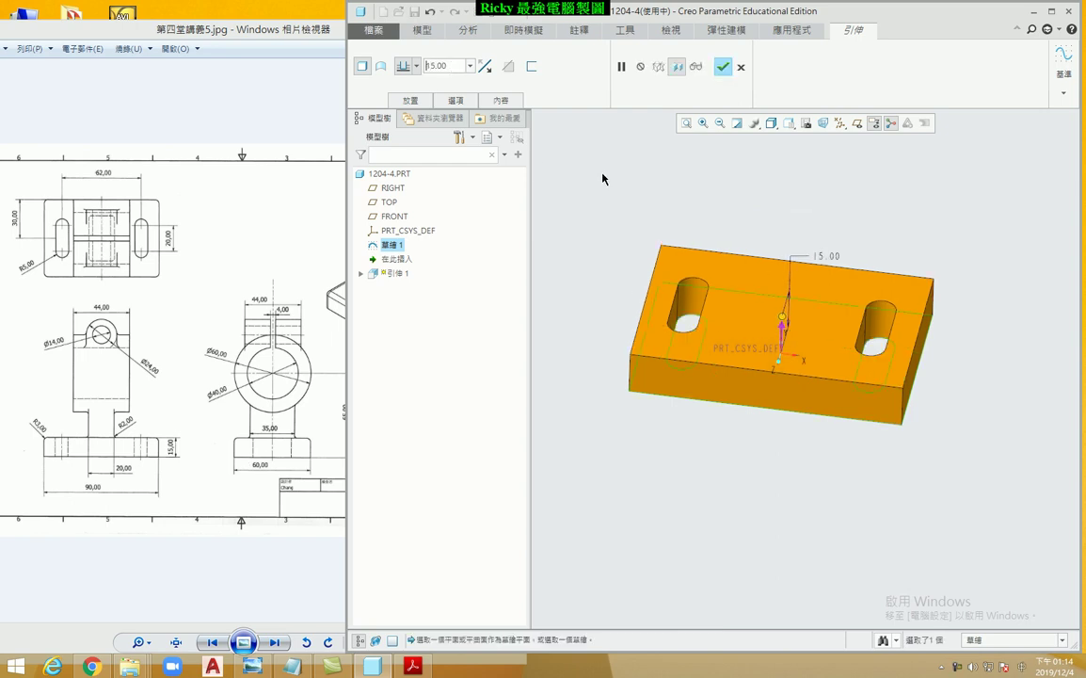
{"action": "left_click", "coordinate": [723, 66]}
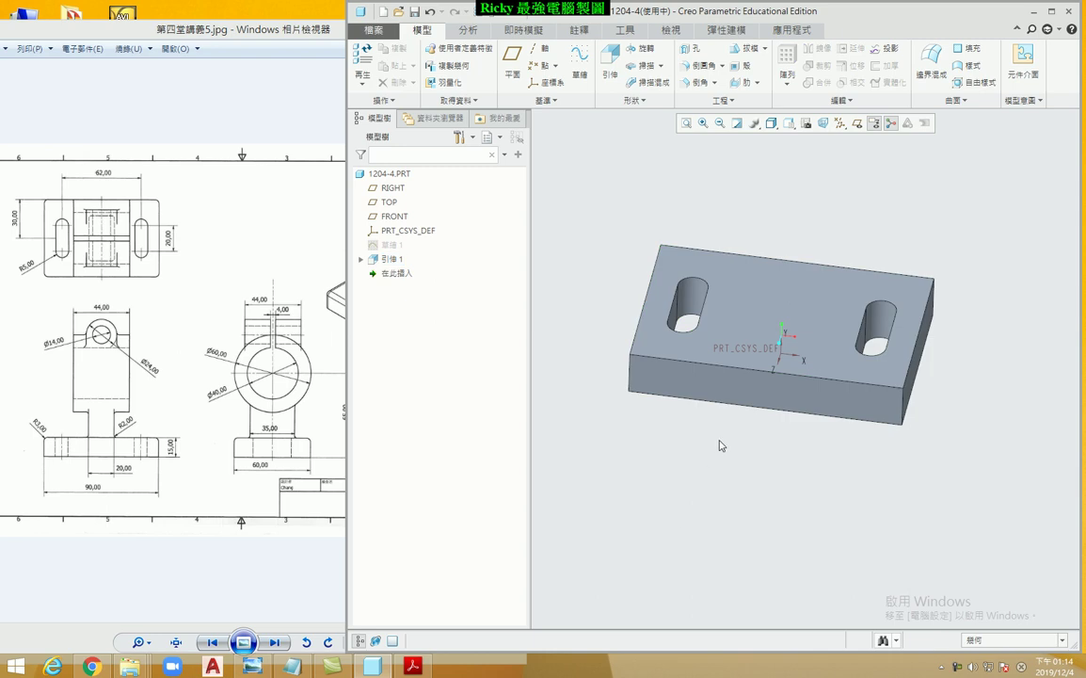
{"action": "scroll", "coordinate": [720, 445], "scroll_direction": "up", "scroll_amount": 2}
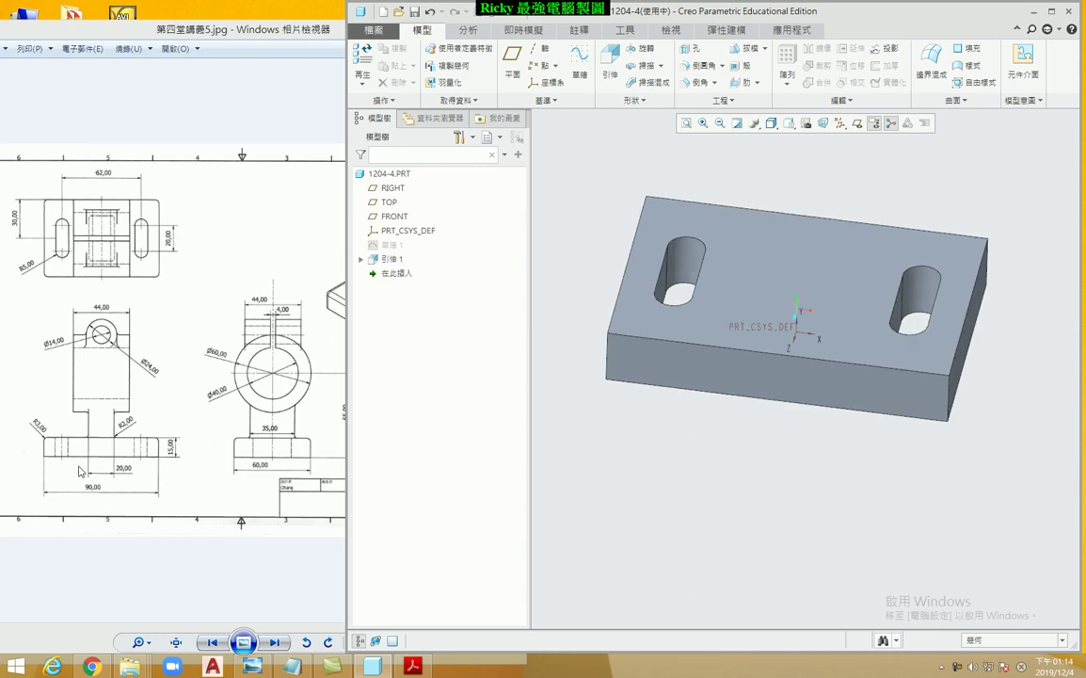
{"action": "left_click", "coordinate": [73, 425]}
{"action": "scroll", "coordinate": [71, 420], "scroll_direction": "up", "scroll_amount": 2}
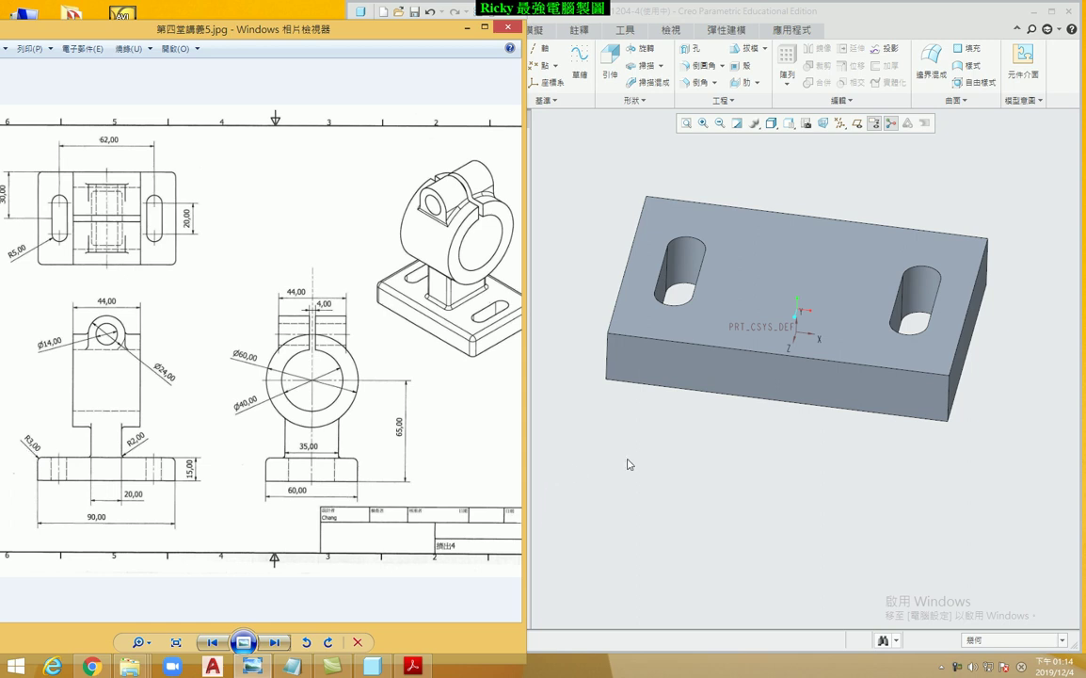
Step: Preview a 3 mm round on the front and right edges, then cancel it
{"action": "left_click", "coordinate": [576, 417]}
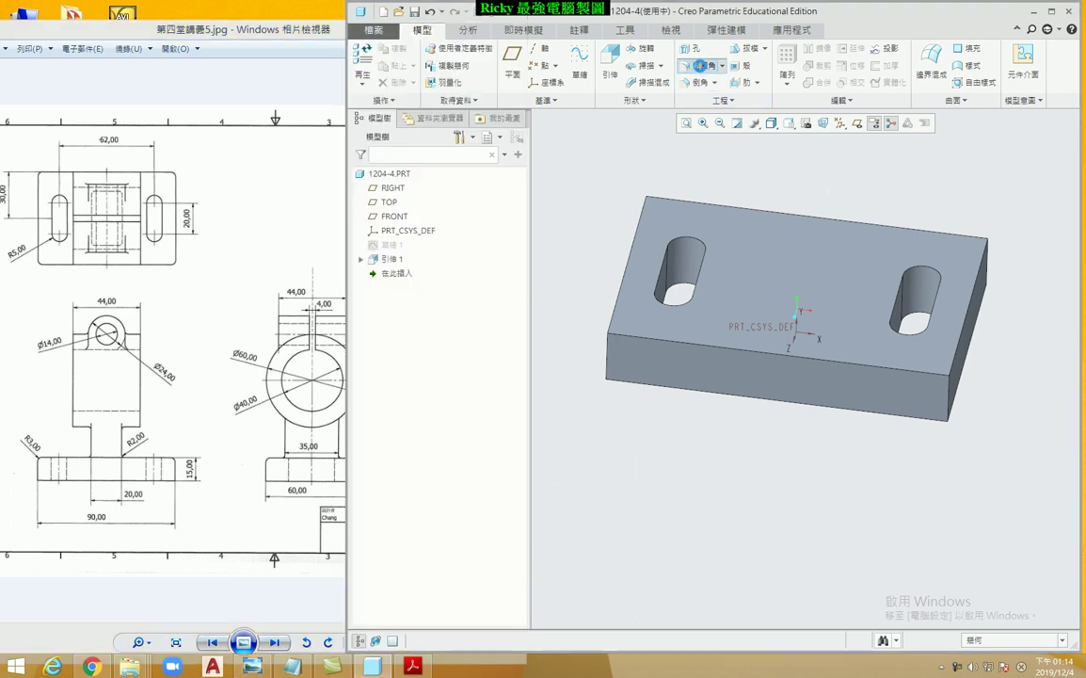
{"action": "left_click", "coordinate": [697, 65]}
{"action": "double_click", "coordinate": [425, 66]}
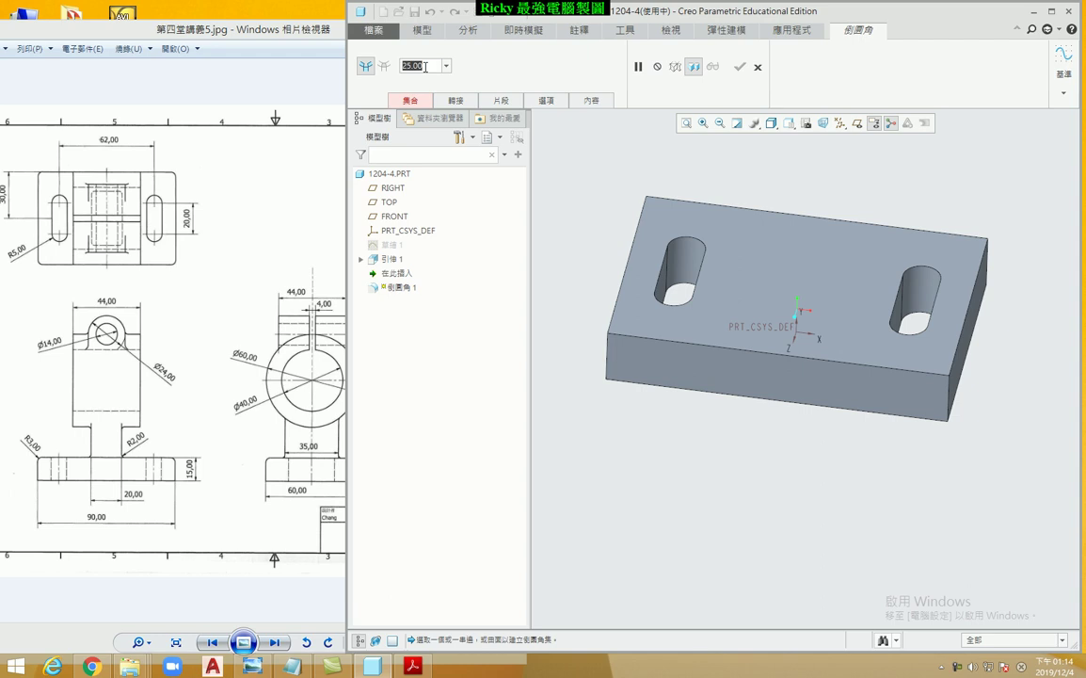
{"action": "type", "text": "3"}
{"action": "key", "text": "Return"}
{"action": "left_click", "coordinate": [406, 100]}
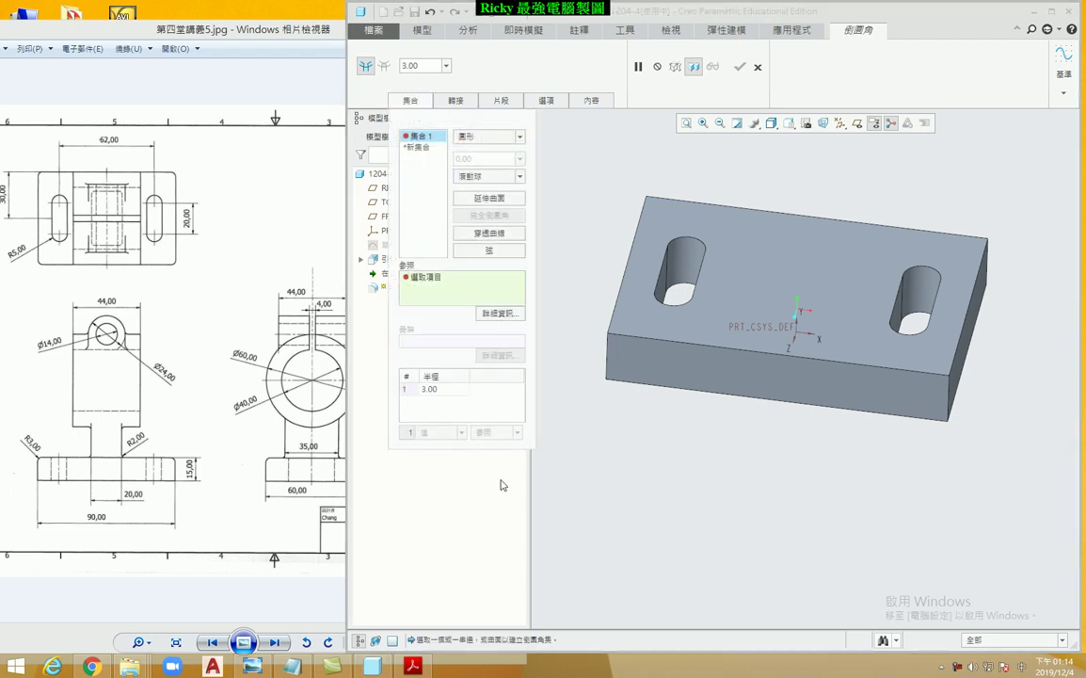
{"action": "left_click", "coordinate": [607, 358]}
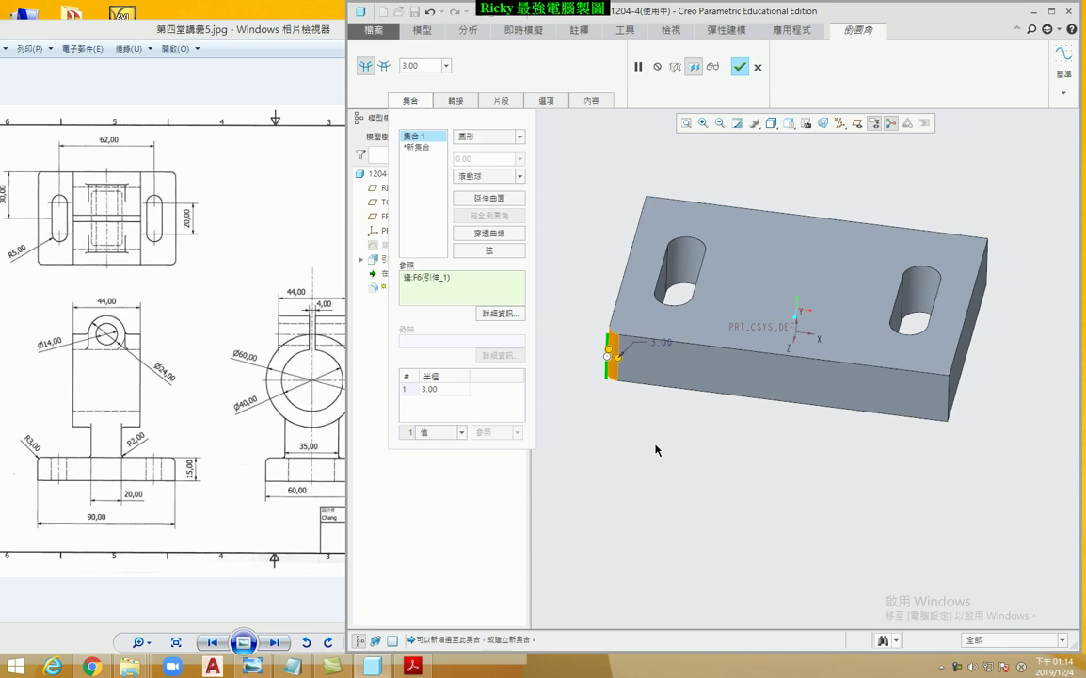
{"action": "left_click", "coordinate": [707, 345], "text": "ctrl"}
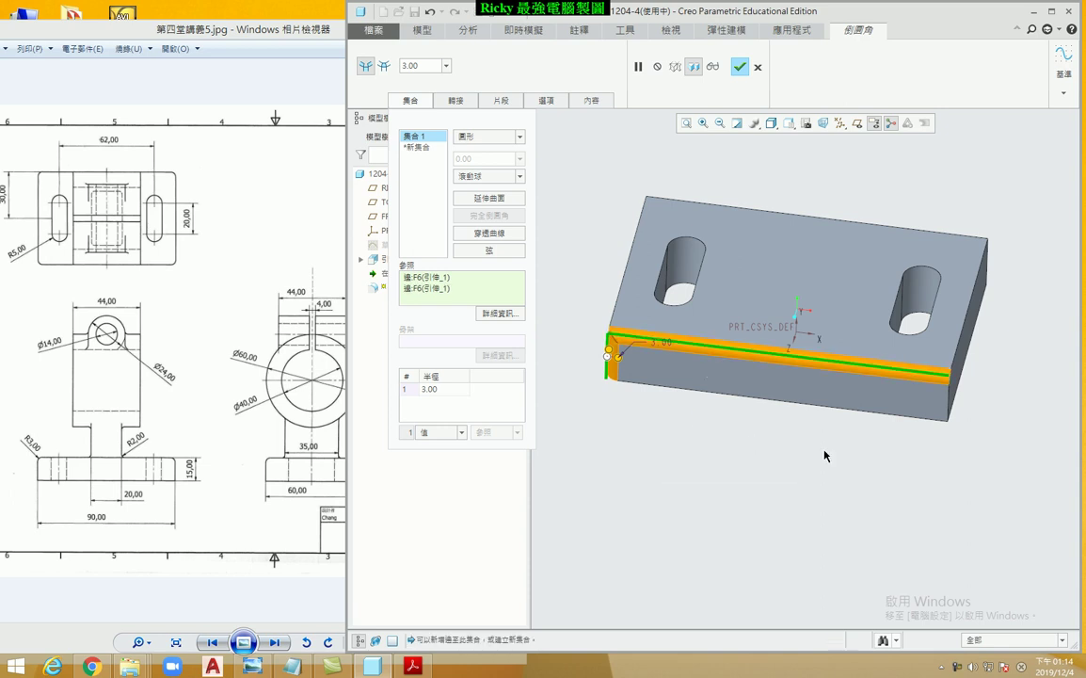
{"action": "left_click", "coordinate": [948, 404], "text": "ctrl"}
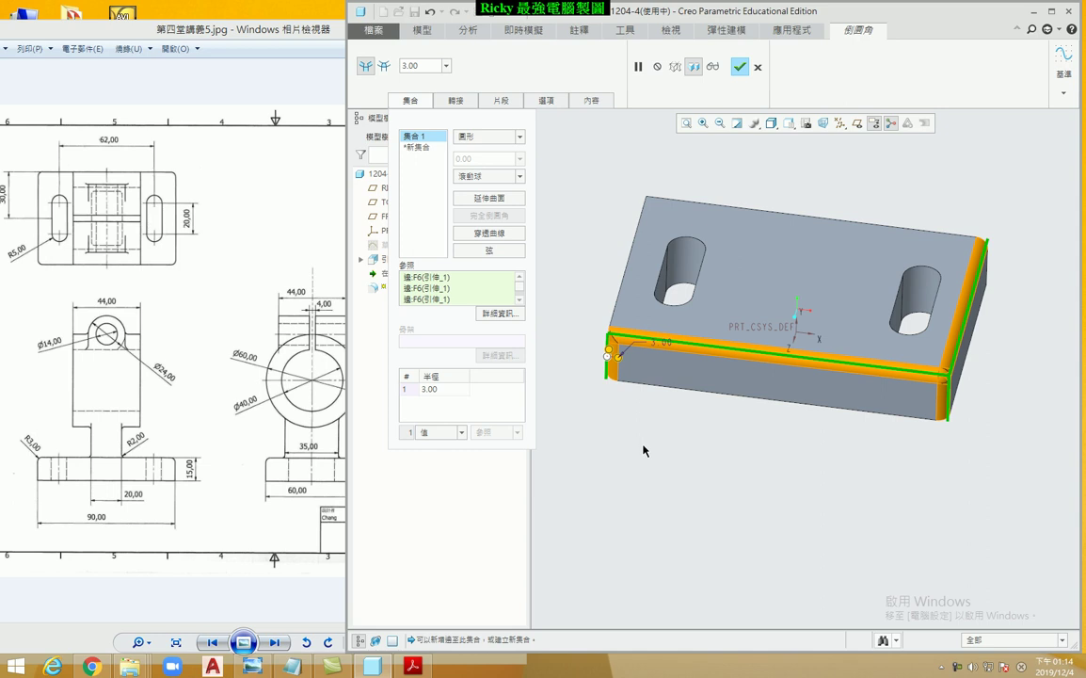
{"action": "mouse_move", "coordinate": [949, 405]}
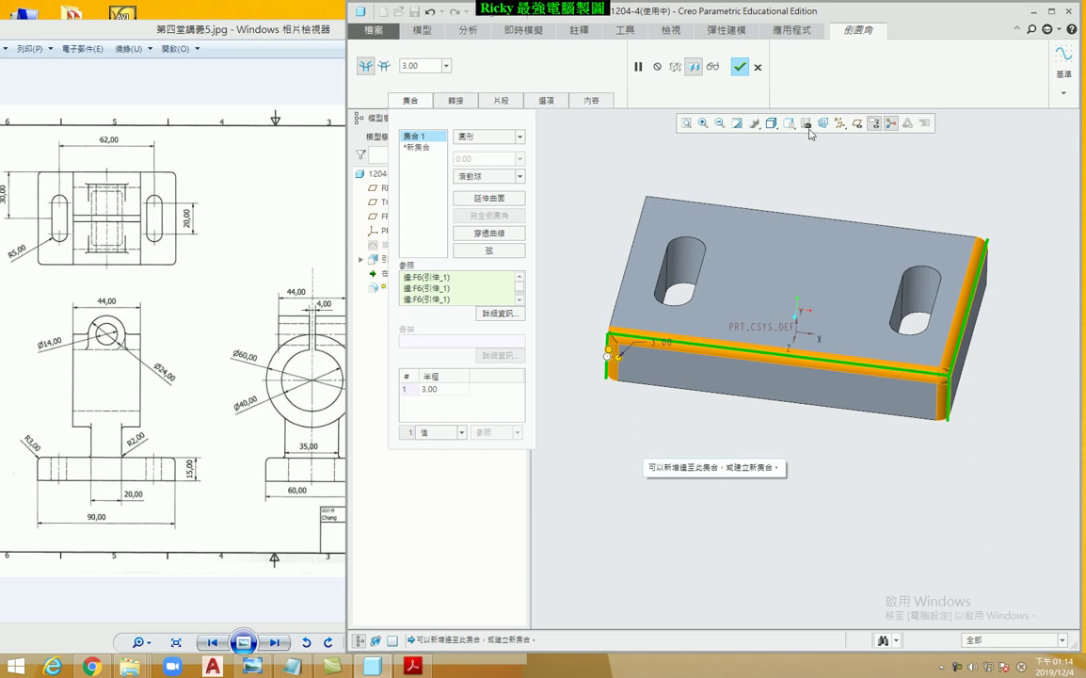
{"action": "left_click", "coordinate": [765, 75]}
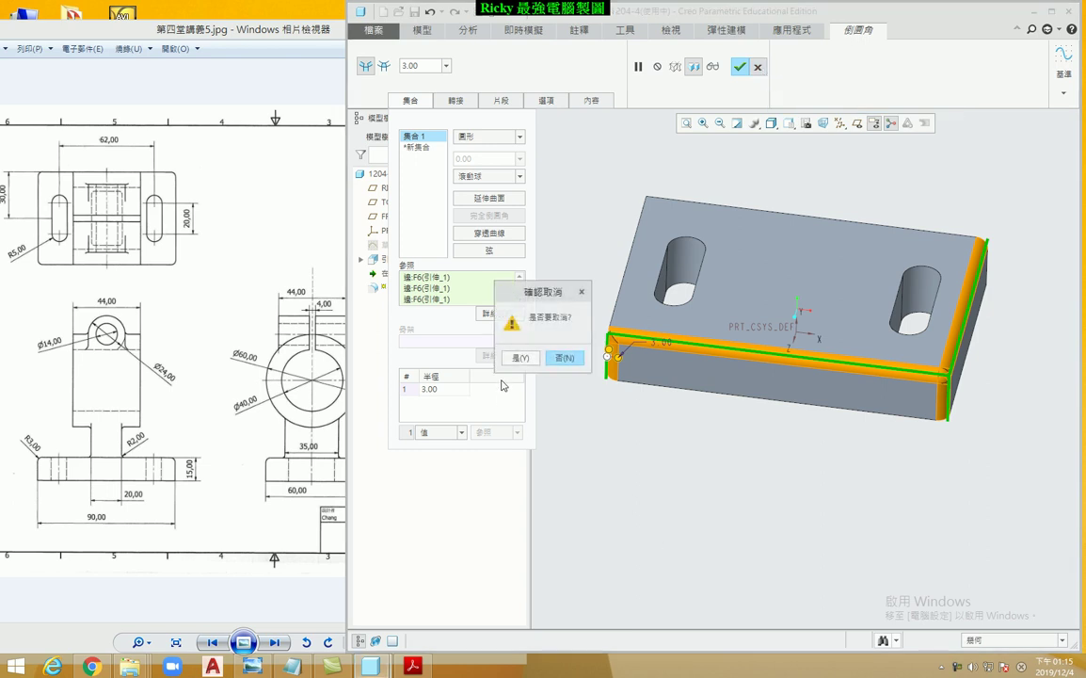
{"action": "left_click", "coordinate": [520, 356]}
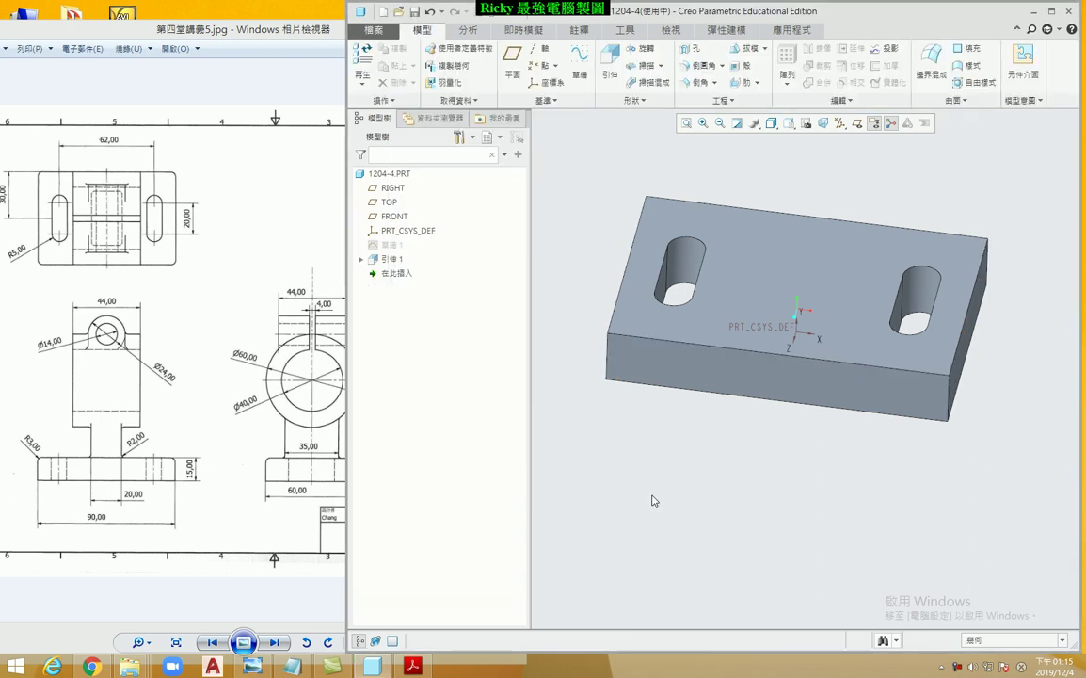
Step: Round the plate's four vertical corner edges at 3 mm as Round 1
{"action": "left_click", "coordinate": [699, 65]}
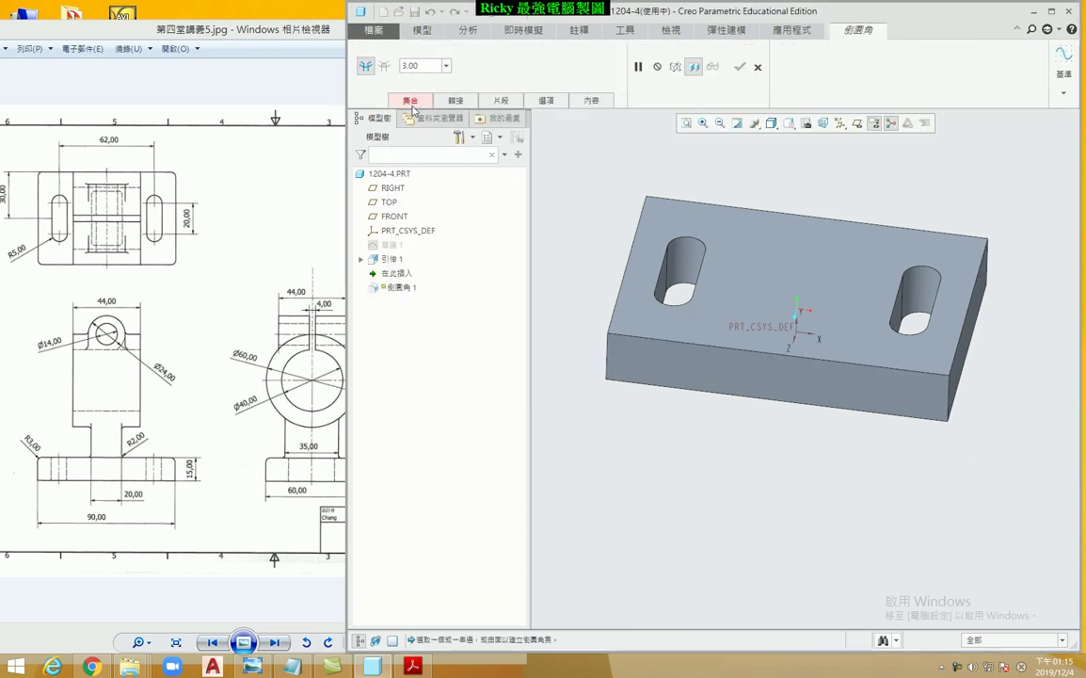
{"action": "left_click", "coordinate": [609, 365]}
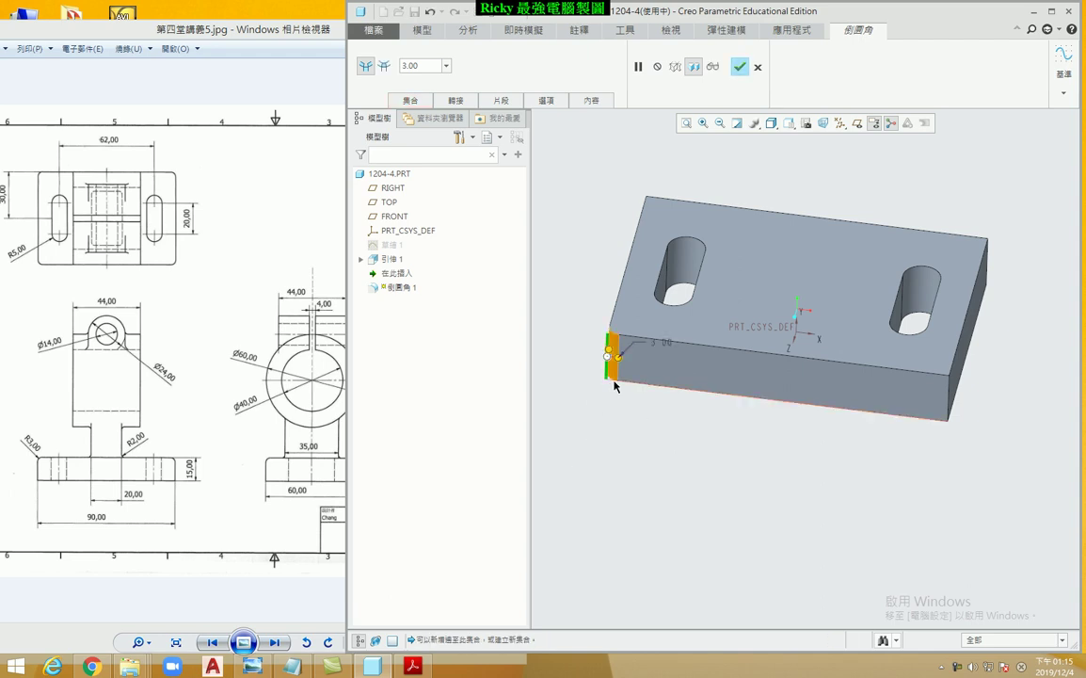
{"action": "left_click", "coordinate": [951, 402], "text": "ctrl"}
{"action": "left_click", "coordinate": [986, 266], "text": "ctrl"}
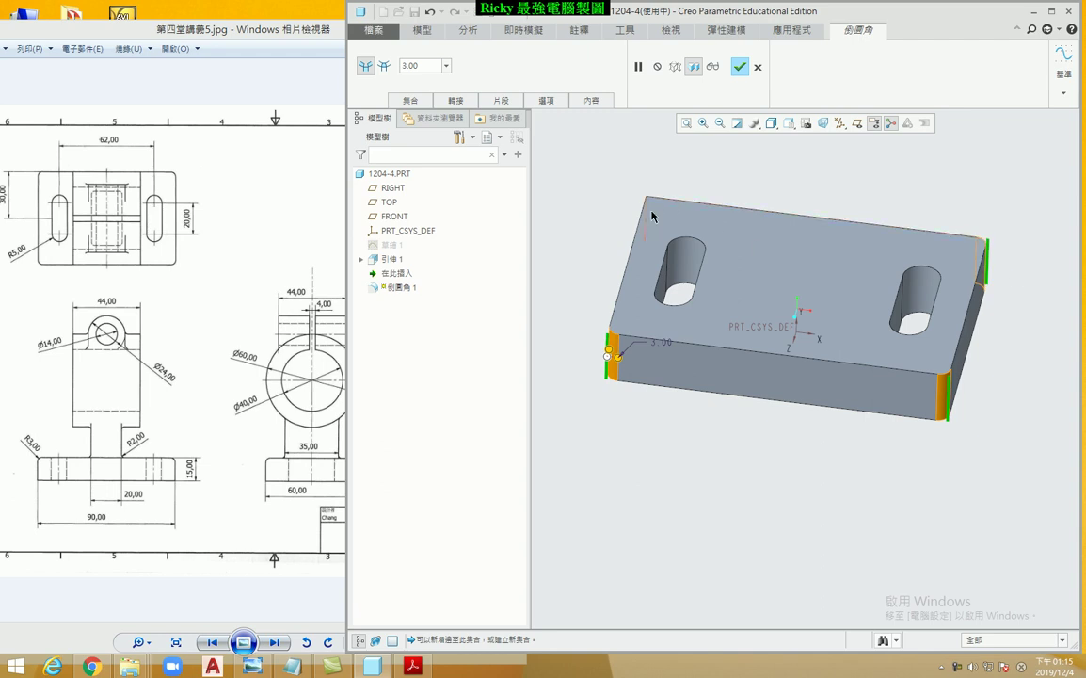
{"action": "mouse_move", "coordinate": [708, 209]}
{"action": "middle_mouse_down"}
{"action": "mouse_move", "coordinate": [744, 181]}
{"action": "mouse_move", "coordinate": [679, 176]}
{"action": "middle_mouse_up"}
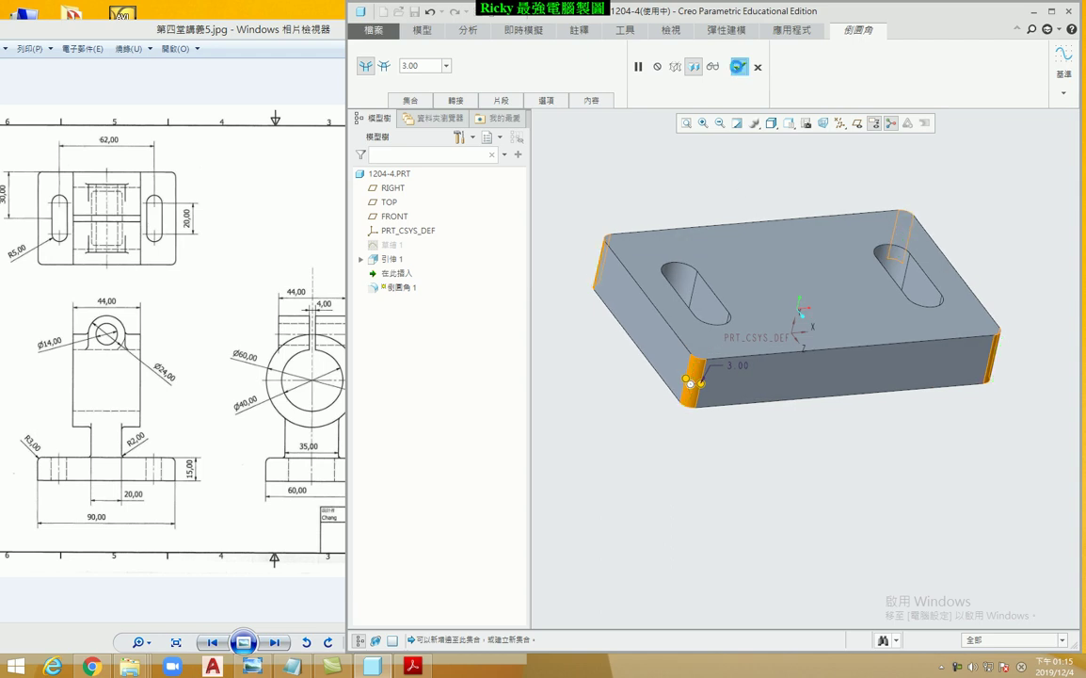
{"action": "middle_click", "coordinate": [618, 185]}
{"action": "left_click", "coordinate": [695, 464]}
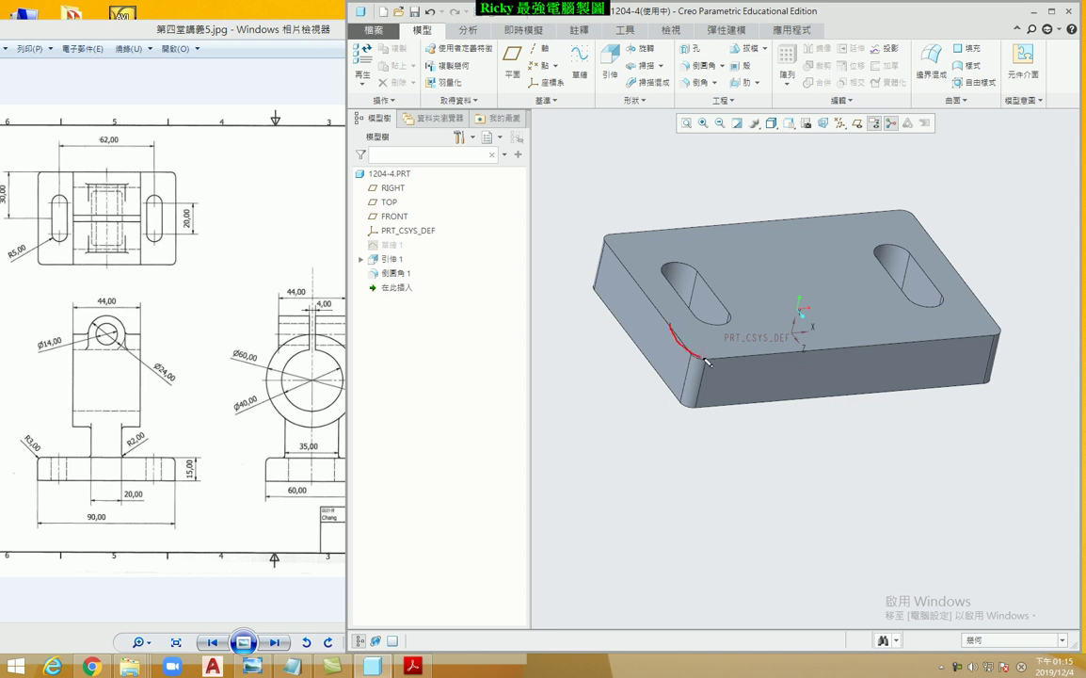
Step: Round the top perimeter edge chain at 3 mm as Round 2
{"action": "left_click", "coordinate": [637, 426]}
{"action": "left_click", "coordinate": [701, 68]}
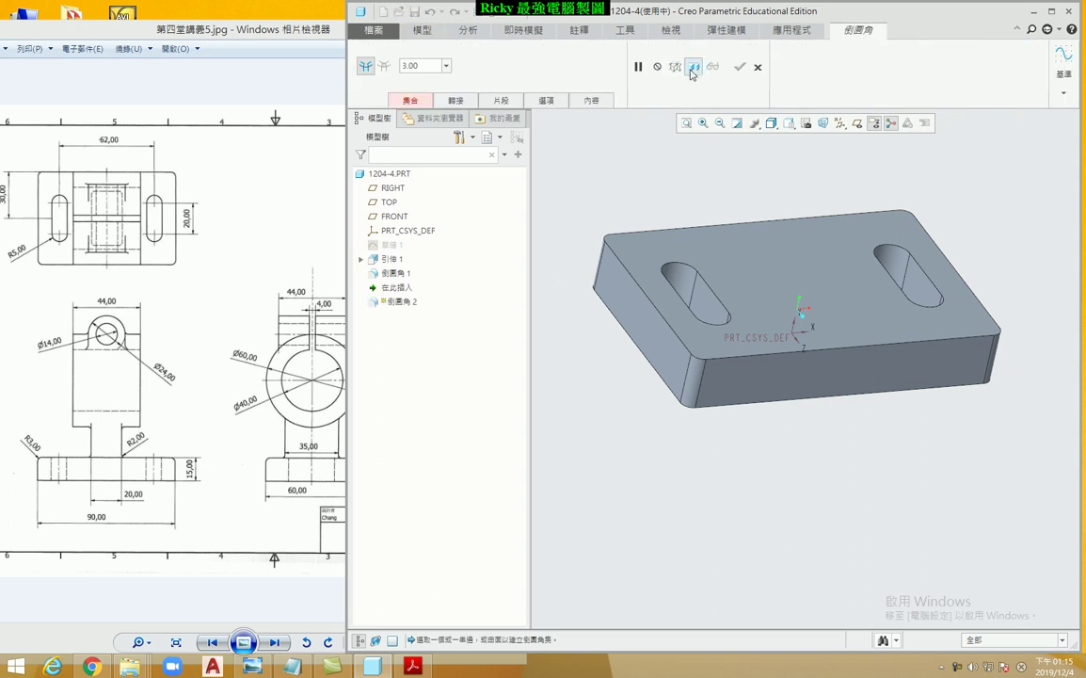
{"action": "left_click", "coordinate": [745, 361]}
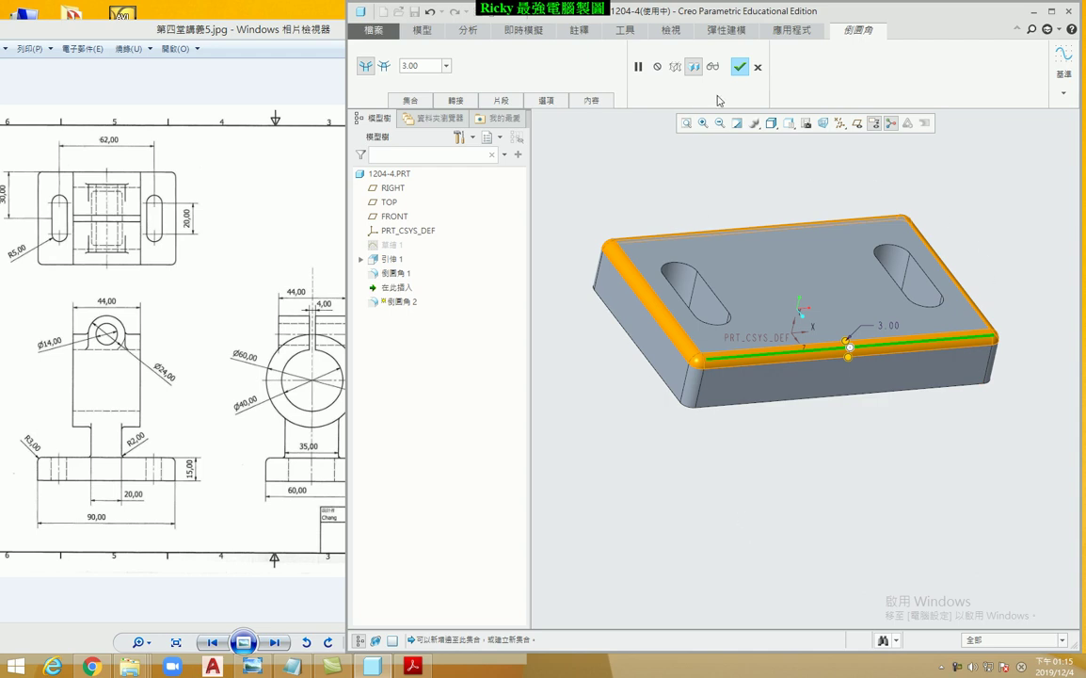
{"action": "left_click", "coordinate": [740, 65]}
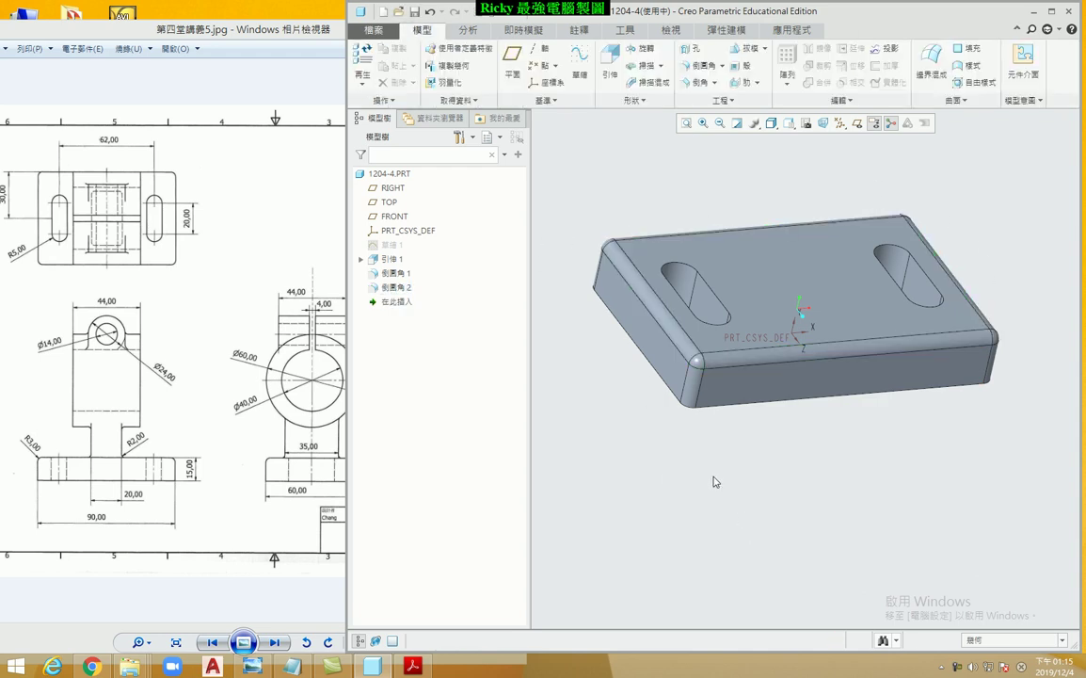
{"action": "left_click", "coordinate": [393, 272]}
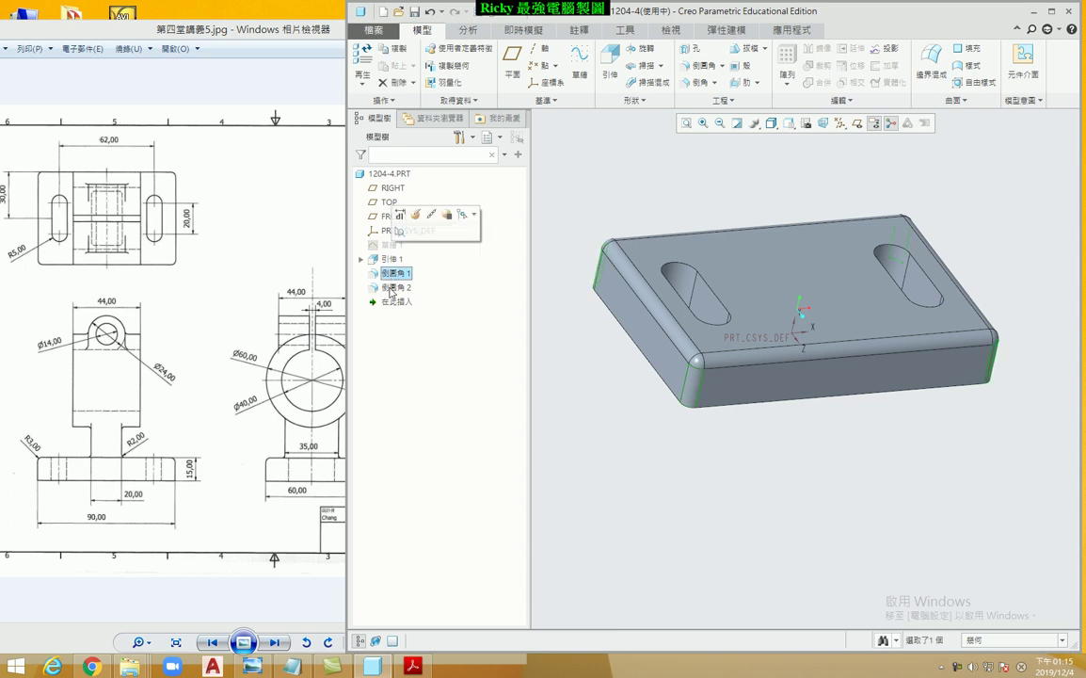
{"action": "left_click", "coordinate": [637, 452]}
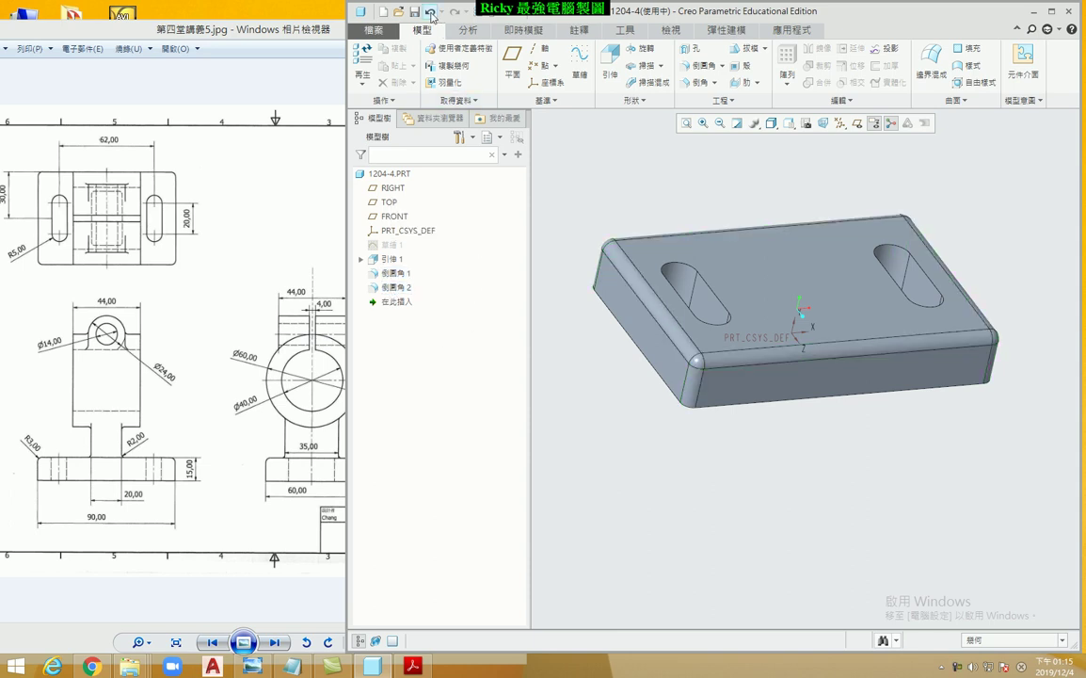
Step: Undo the top-perimeter Round 2 and reopen Round 1 with Edit Definition
{"action": "left_click", "coordinate": [430, 13]}
{"action": "left_click", "coordinate": [430, 13]}
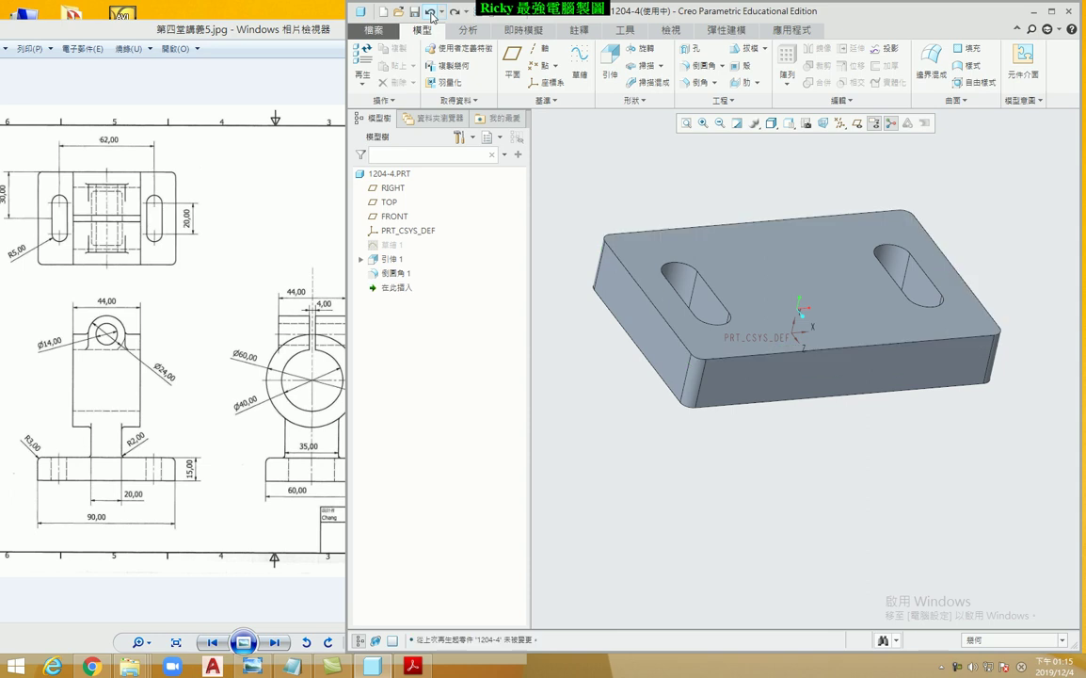
{"action": "left_click", "coordinate": [394, 272]}
{"action": "left_click", "coordinate": [405, 212]}
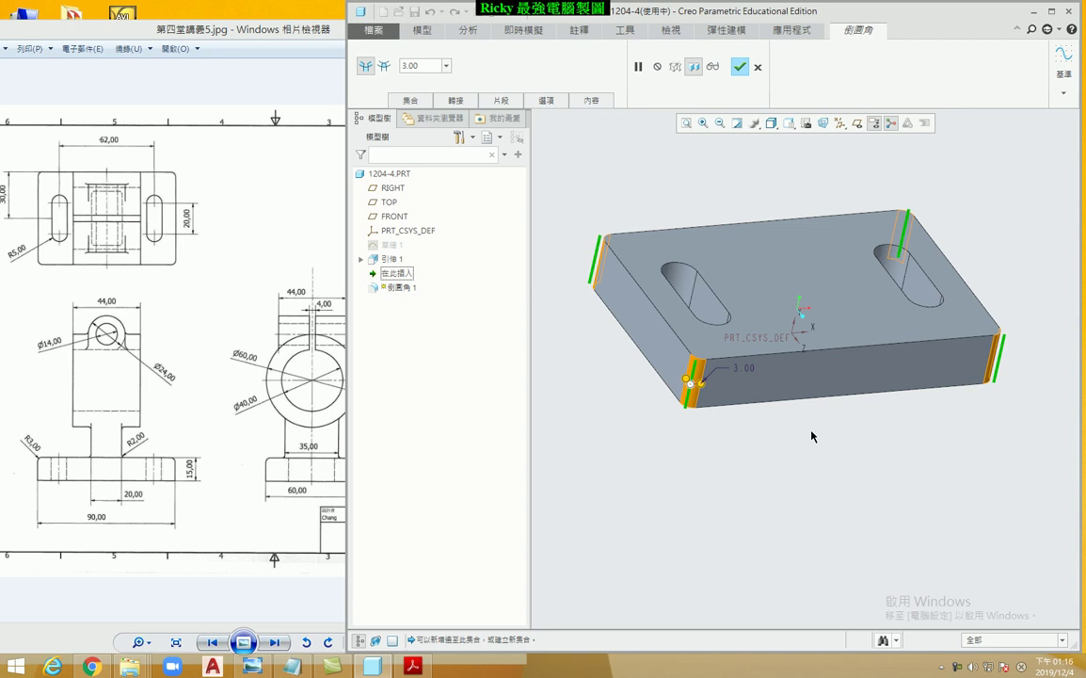
Step: Check Round 1's edge selection, keeping only the four vertical corner edges
{"action": "left_click", "coordinate": [844, 355], "text": "ctrl"}
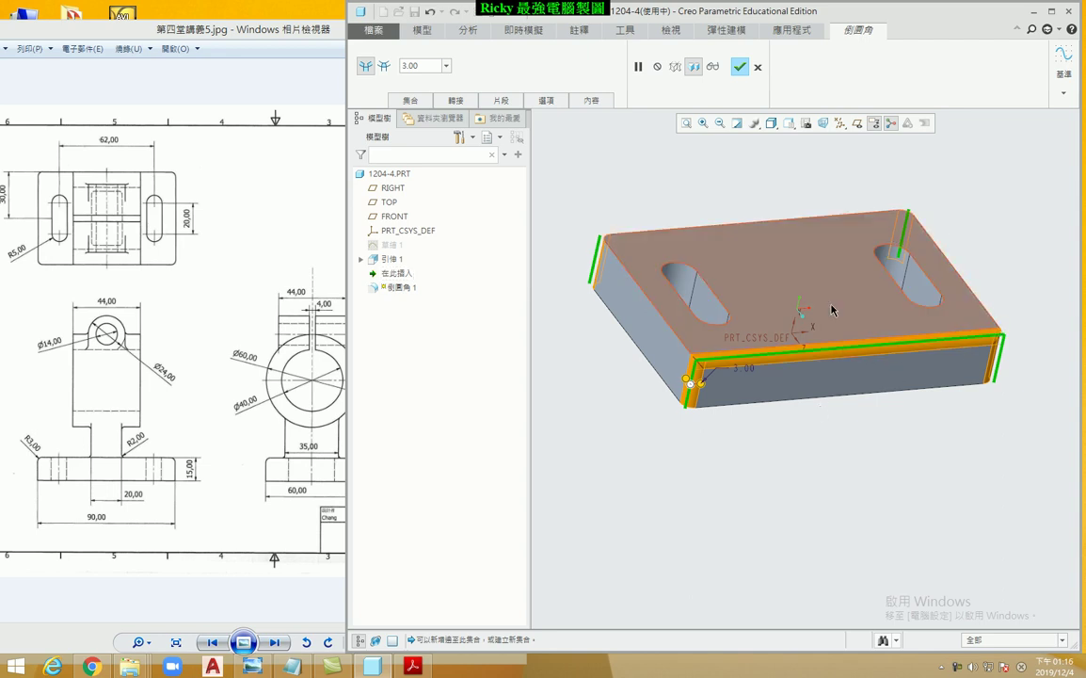
{"action": "left_click", "coordinate": [843, 354], "text": "ctrl"}
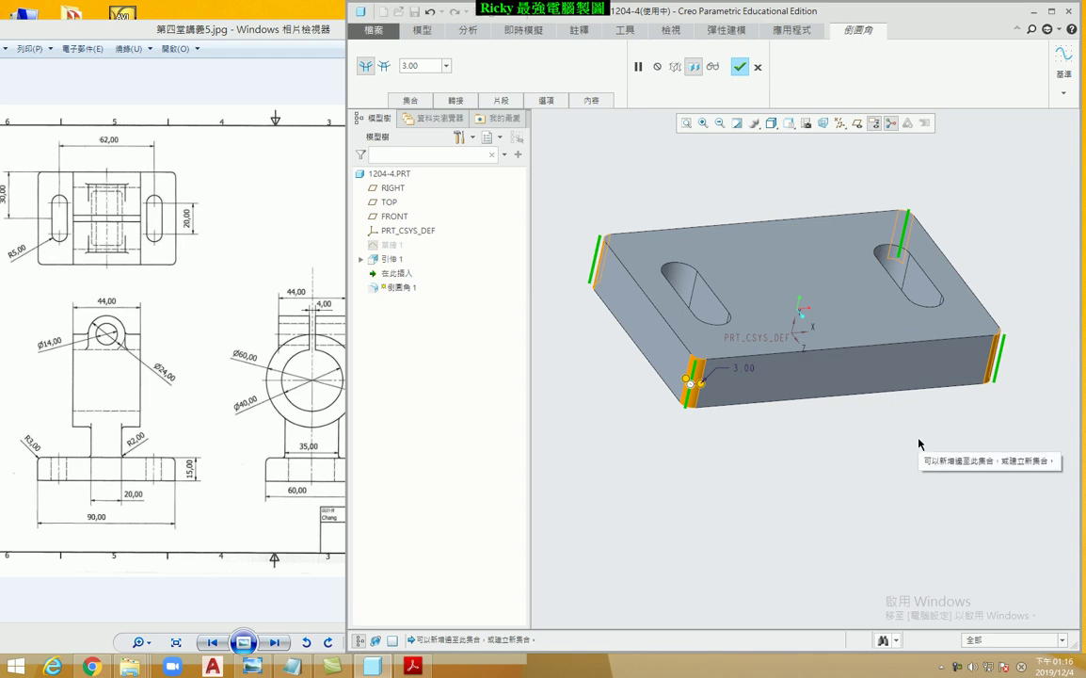
{"action": "scroll", "coordinate": [759, 417], "scroll_direction": "down", "scroll_amount": 2}
{"action": "scroll", "coordinate": [697, 381], "scroll_direction": "down", "scroll_amount": 2}
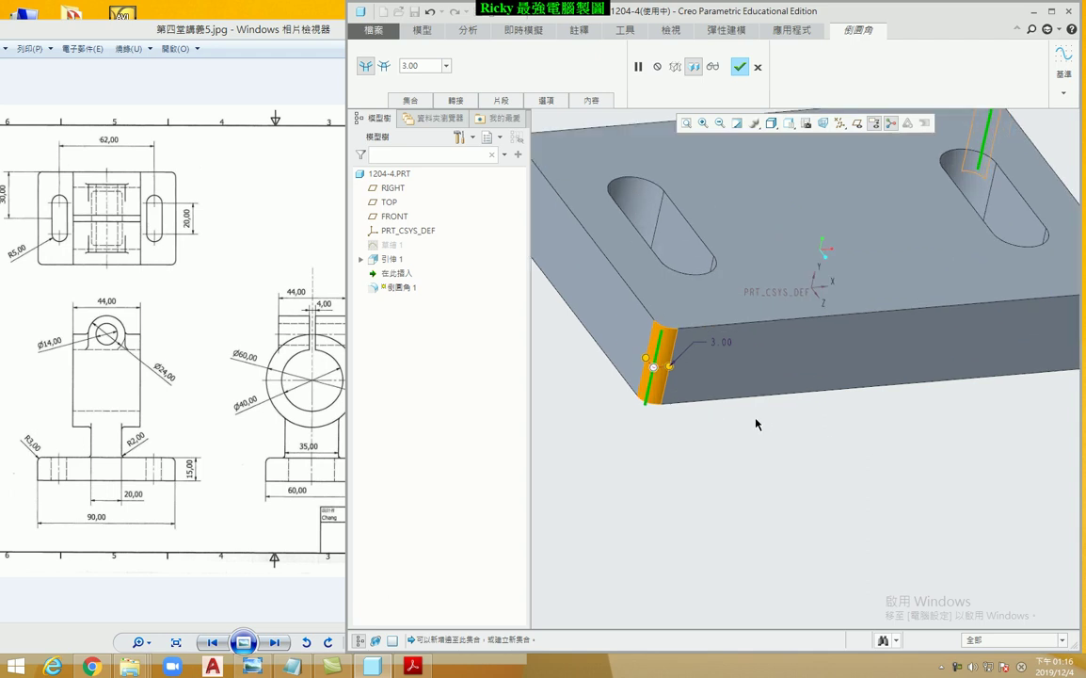
{"action": "left_click", "coordinate": [660, 353], "text": "ctrl"}
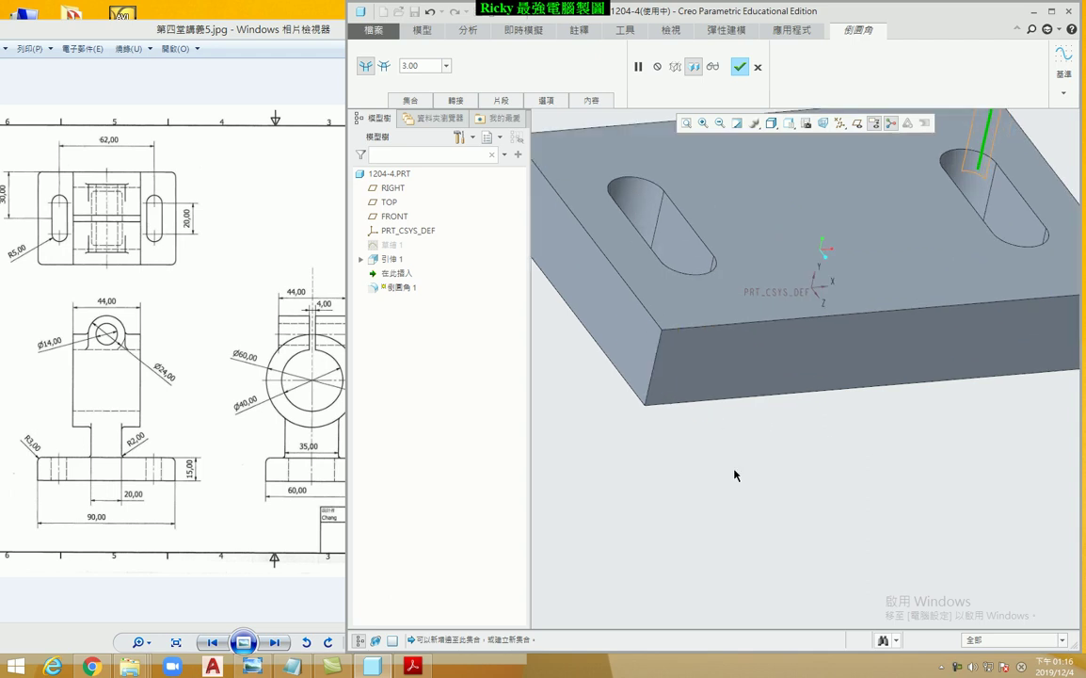
{"action": "left_click", "coordinate": [659, 356], "text": "ctrl"}
{"action": "scroll", "coordinate": [763, 443], "scroll_direction": "up", "scroll_amount": 3}
{"action": "scroll", "coordinate": [763, 380], "scroll_direction": "down", "scroll_amount": 1}
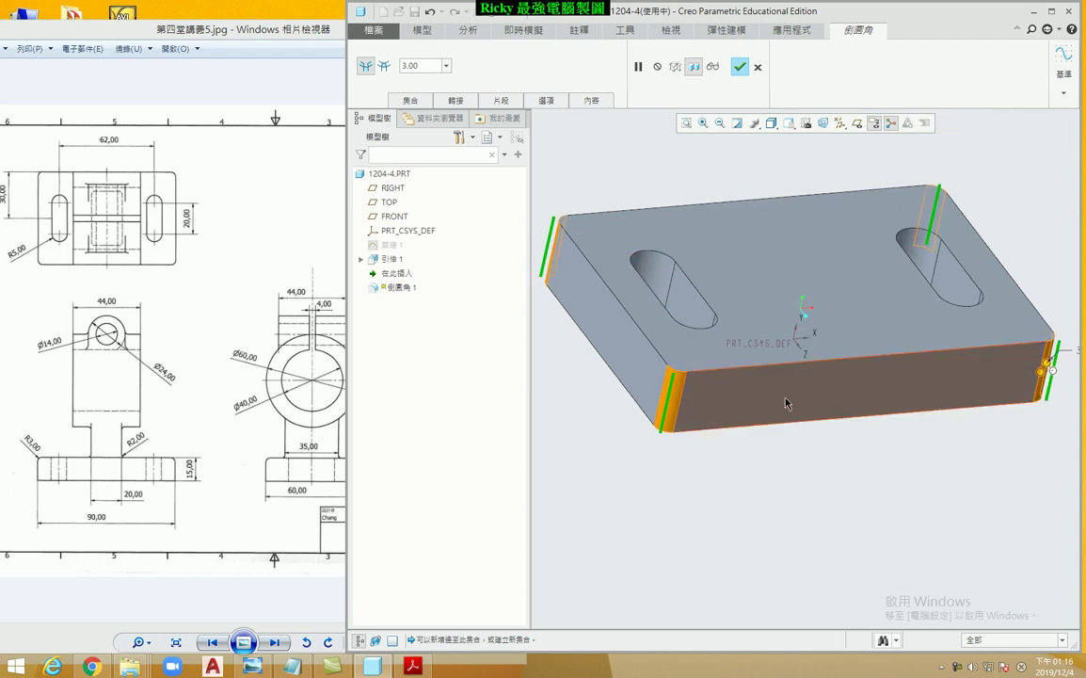
{"action": "scroll", "coordinate": [791, 402], "scroll_direction": "up", "scroll_amount": 1}
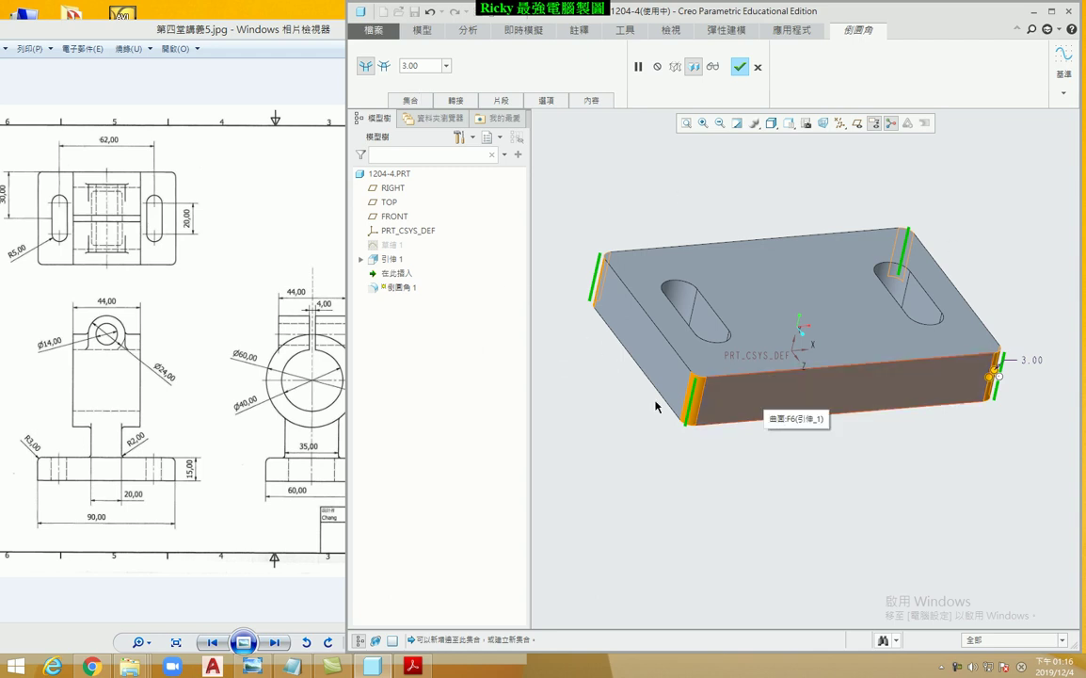
Step: Delete the stray second edge set and finish Round 1 on the four vertical edges
{"action": "left_click", "coordinate": [409, 102]}
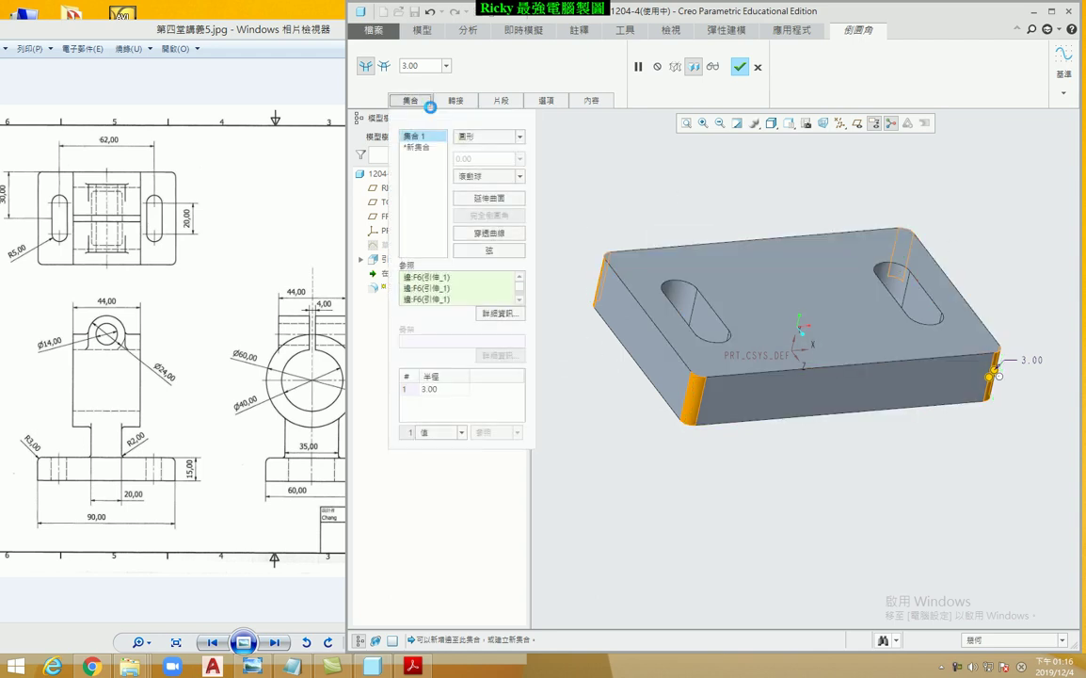
{"action": "left_click", "coordinate": [419, 151]}
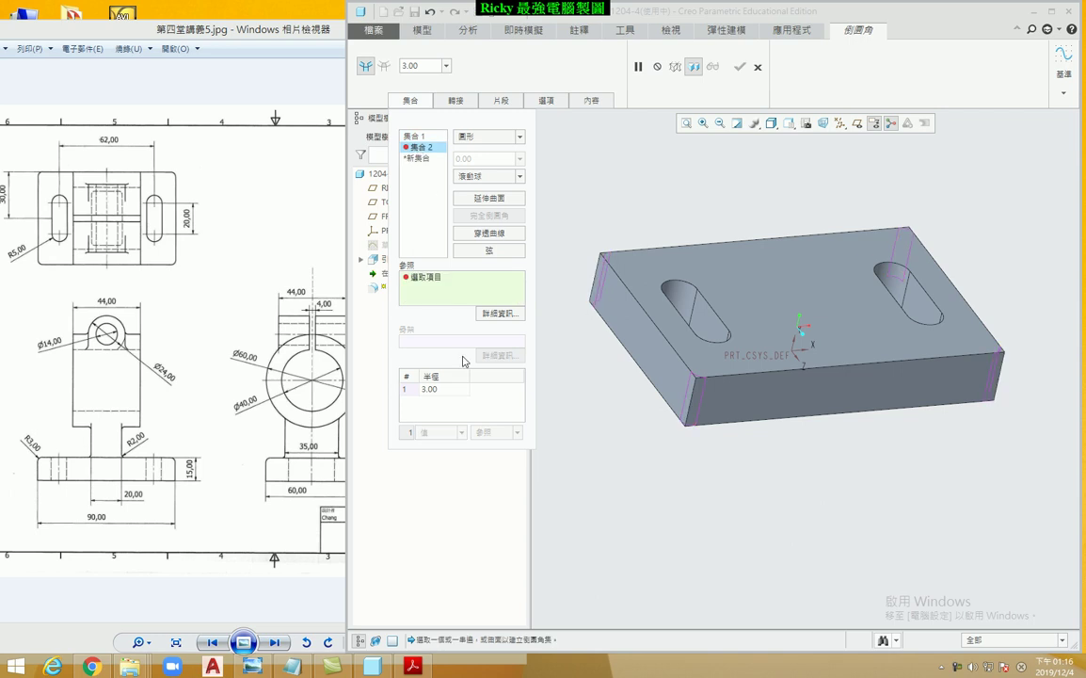
{"action": "left_click", "coordinate": [647, 314]}
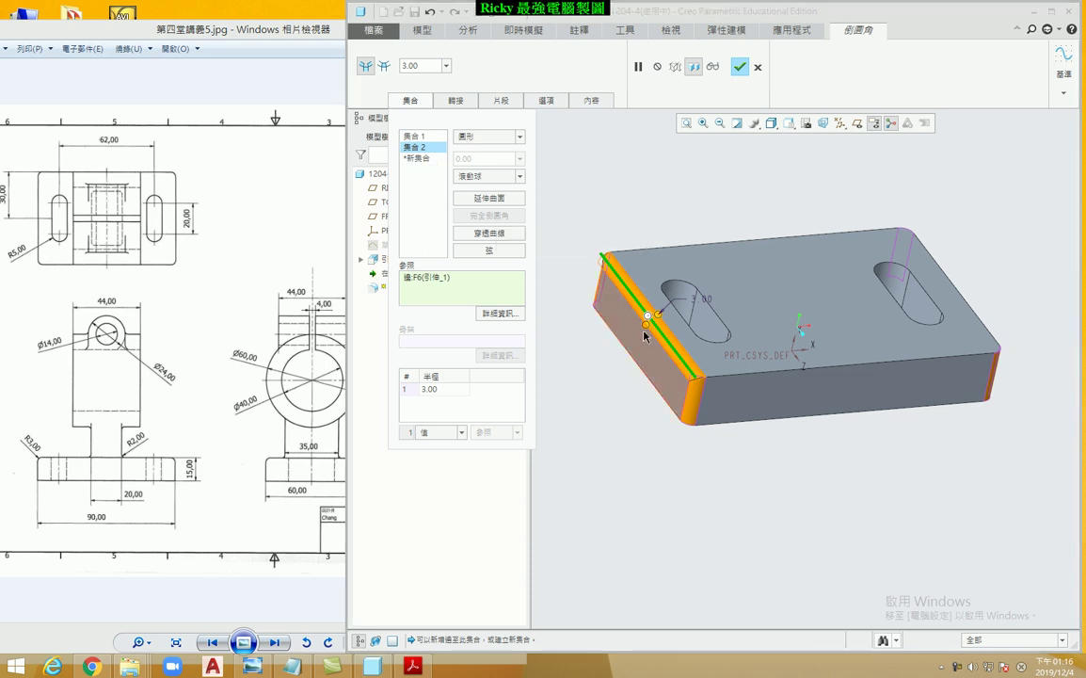
{"action": "left_click", "coordinate": [621, 302], "text": "ctrl"}
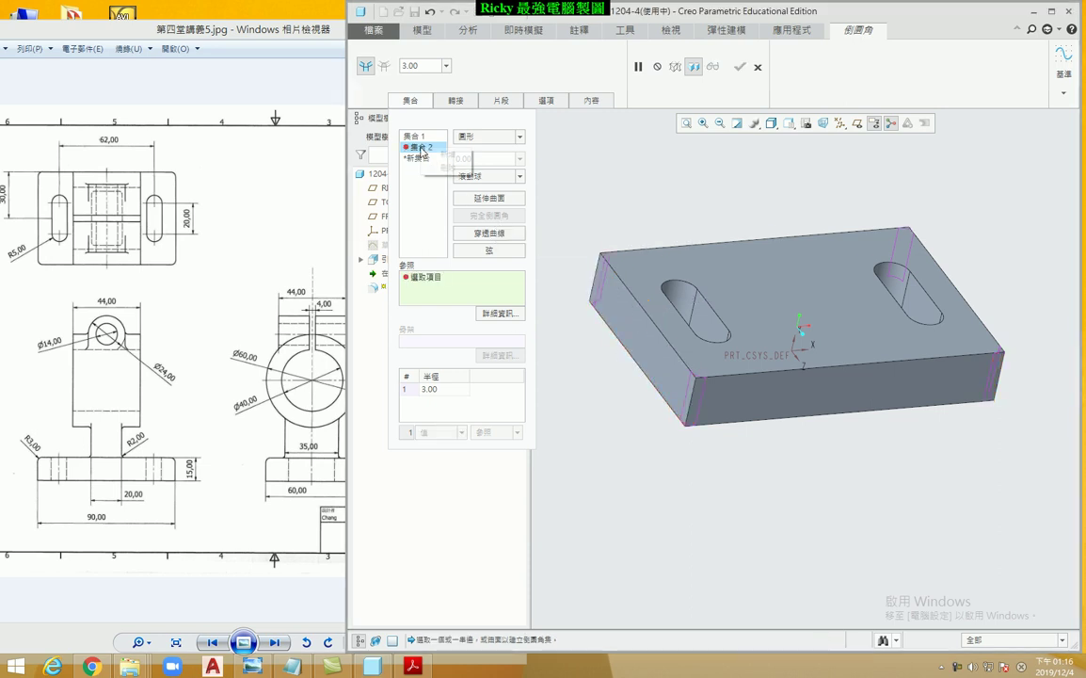
{"action": "right_click", "coordinate": [421, 149]}
{"action": "left_click", "coordinate": [431, 159]}
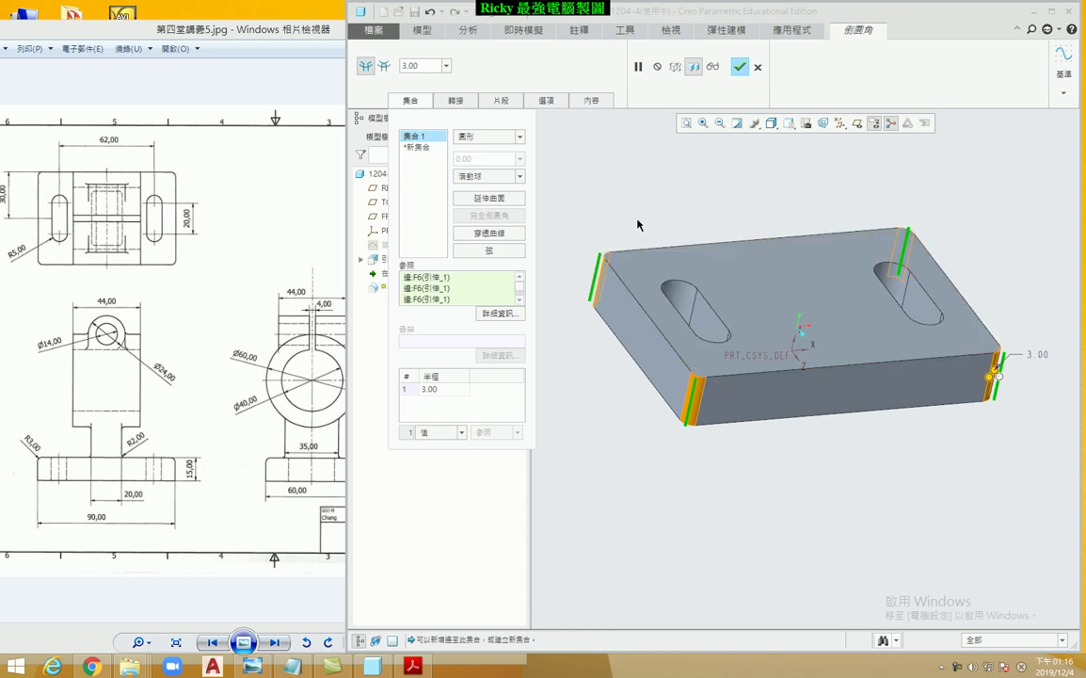
{"action": "left_click", "coordinate": [740, 68]}
Step: Add a 3.00 mm round chained around the plate's whole top outer perimeter
{"action": "left_click", "coordinate": [631, 170]}
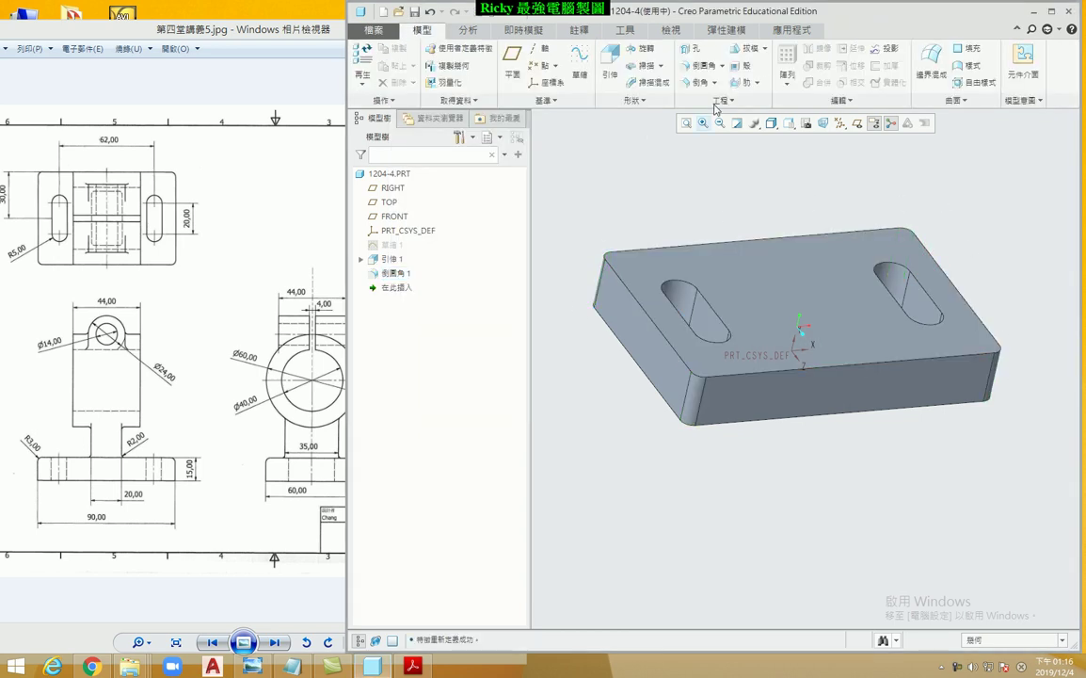
{"action": "left_click", "coordinate": [703, 68]}
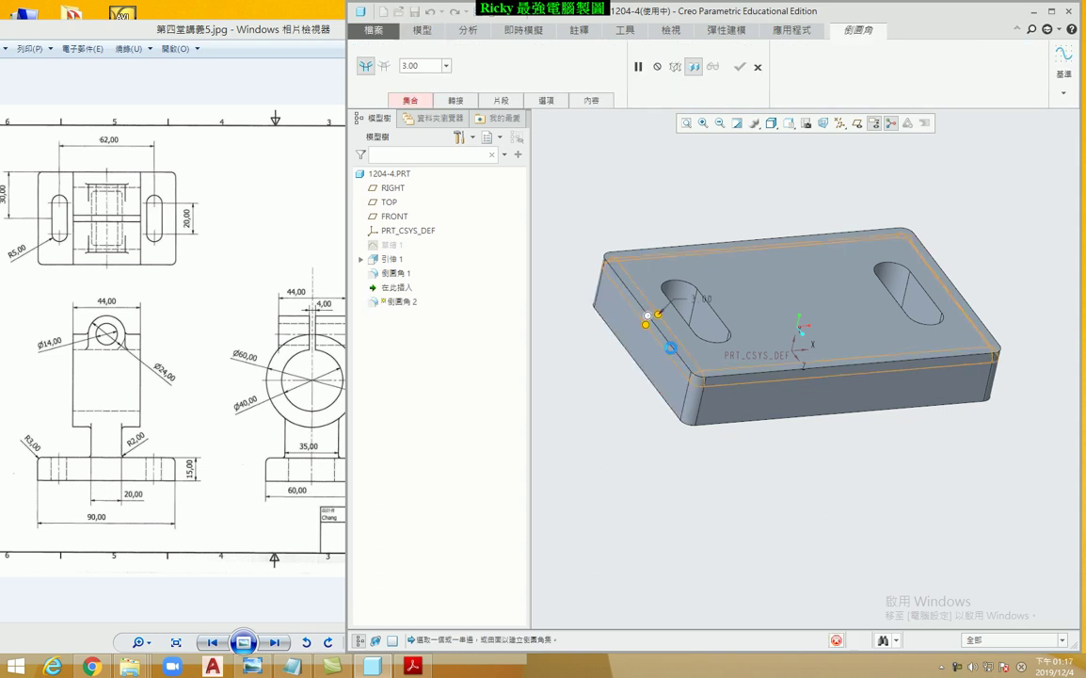
{"action": "left_click", "coordinate": [672, 356]}
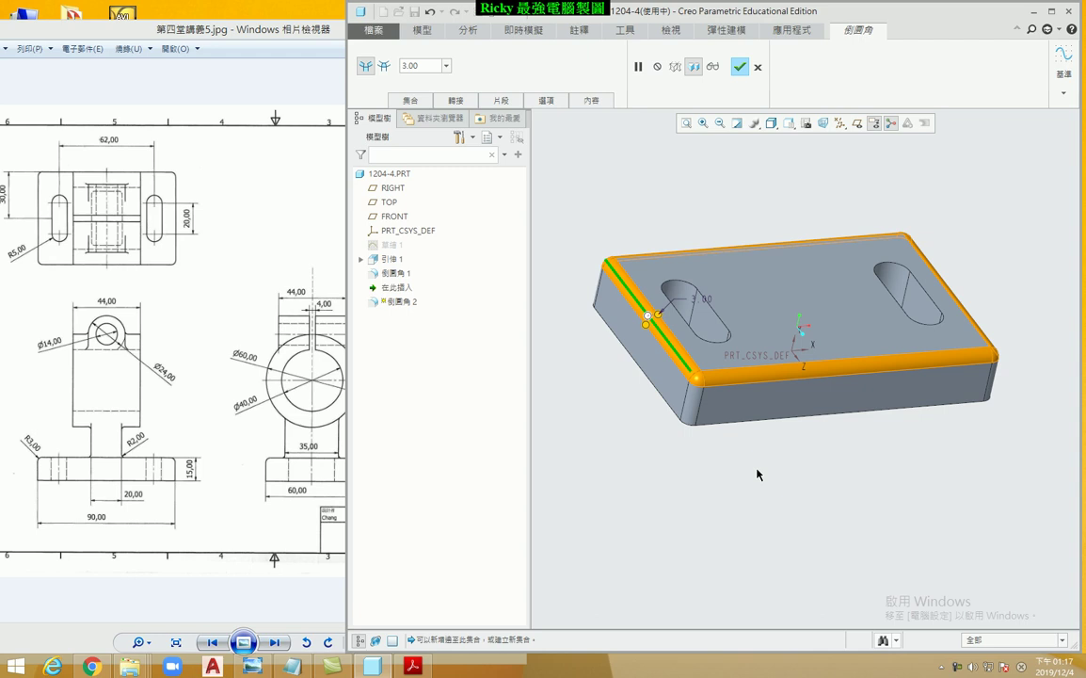
{"action": "left_click", "coordinate": [740, 66]}
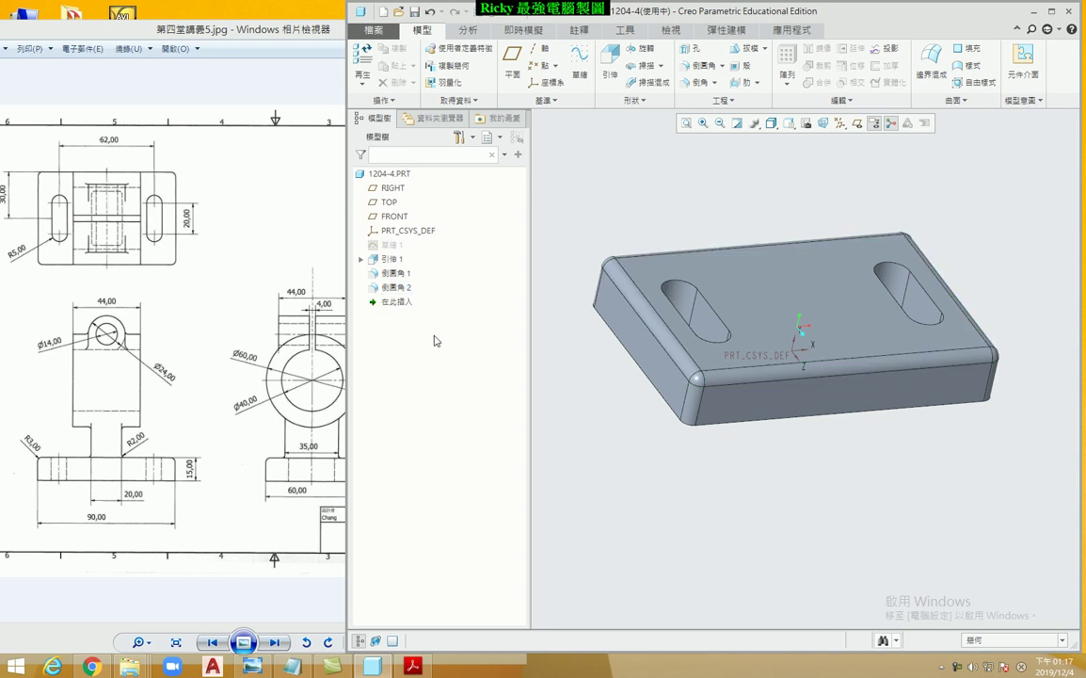
{"action": "left_click", "coordinate": [395, 273]}
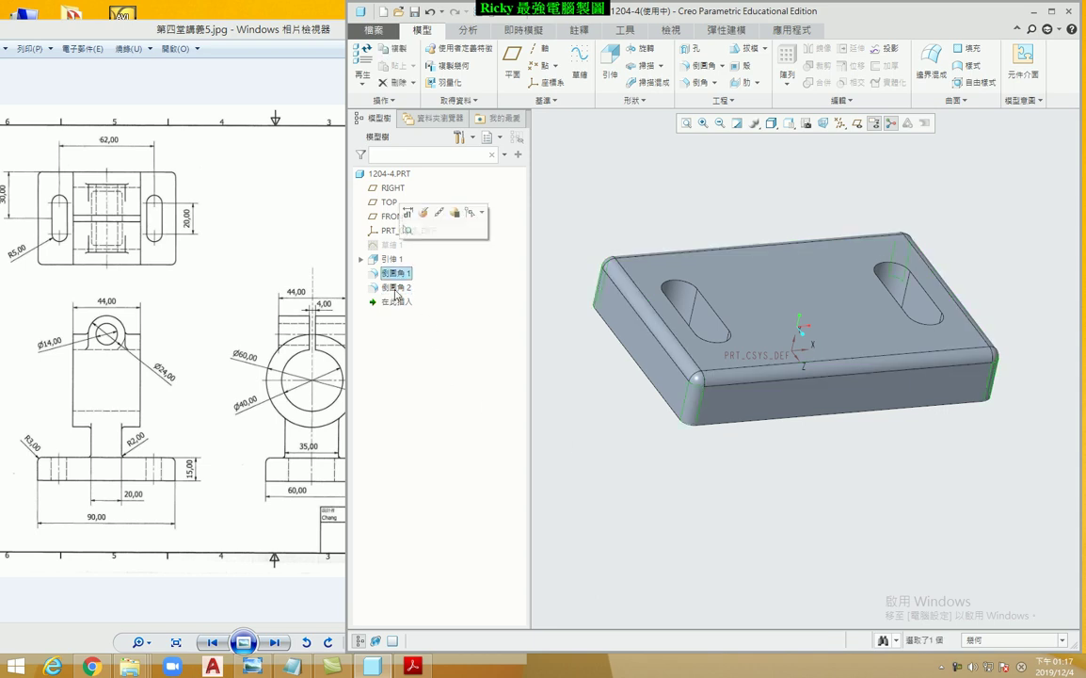
{"action": "left_click", "coordinate": [538, 422]}
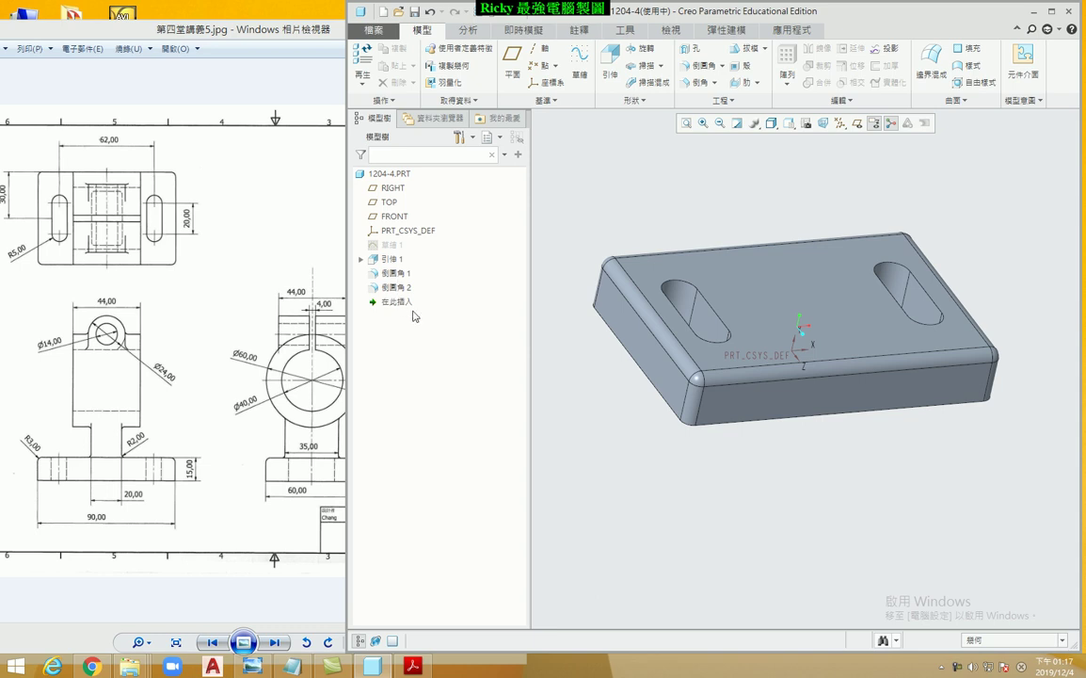
{"action": "middle_click_drag", "start_coordinate": [670, 452], "coordinate": [745, 470]}
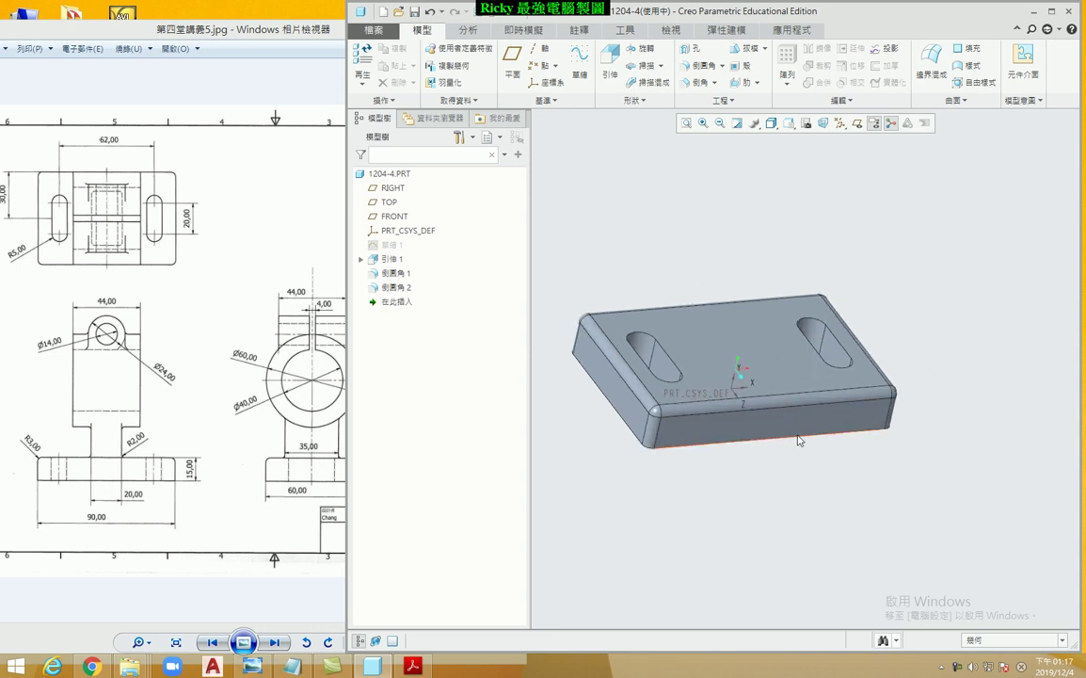
{"action": "middle_click_drag", "start_coordinate": [746, 470], "coordinate": [727, 437]}
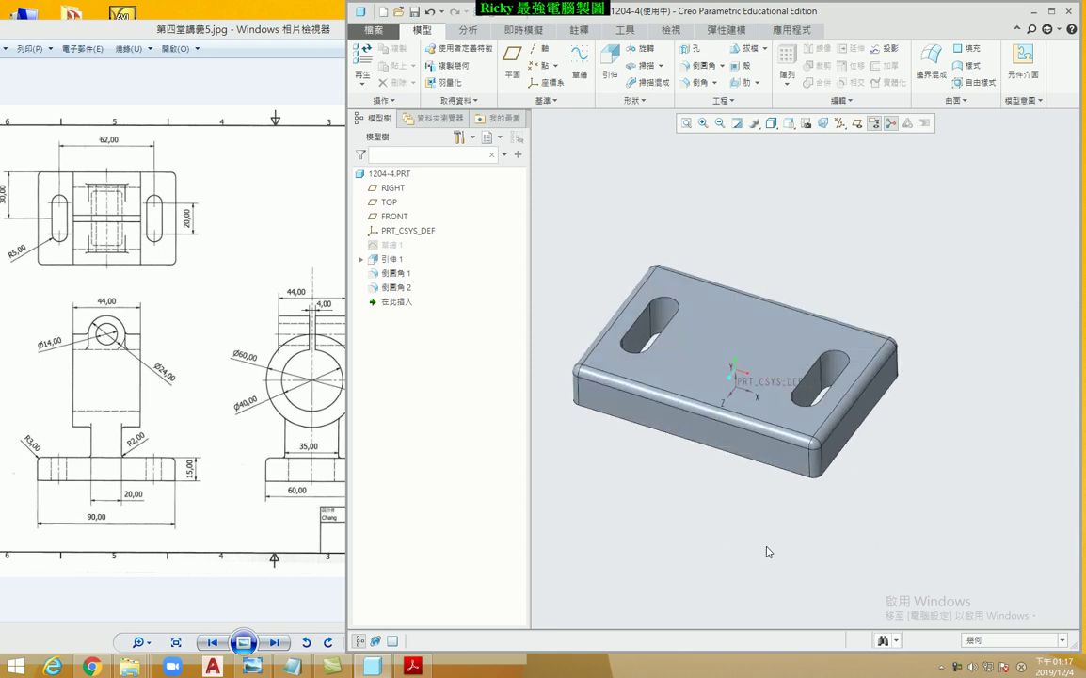